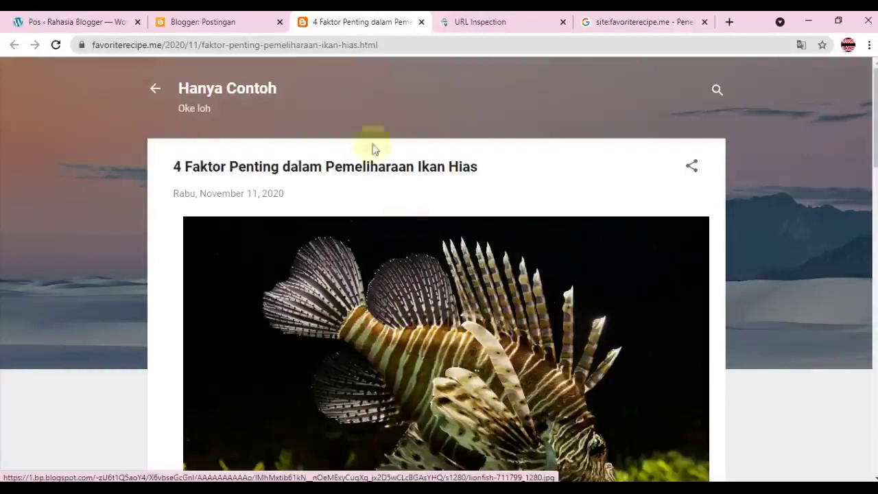
- Compare the Search Console URL inspection of the 10-cara-menghasilkan-uang-secara-online article with the site:favoriterecipe.me search results
{"action": "left_click", "coordinate": [510, 16]}
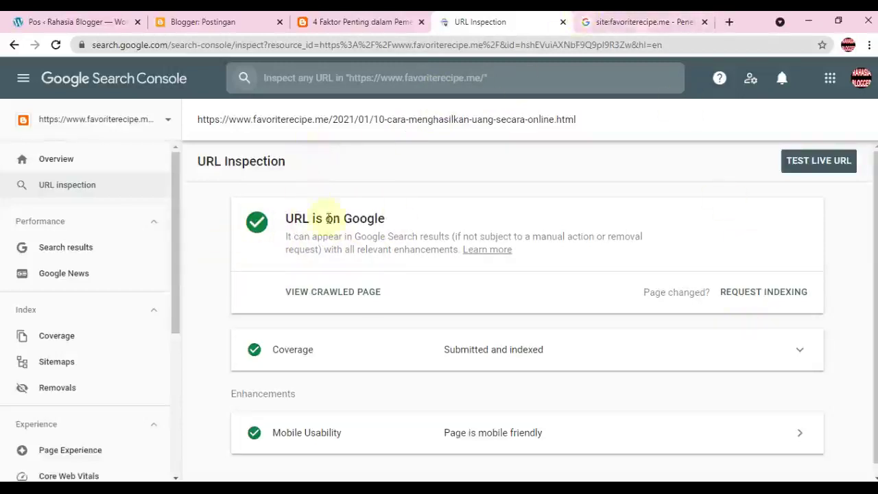
{"action": "left_click", "coordinate": [600, 16]}
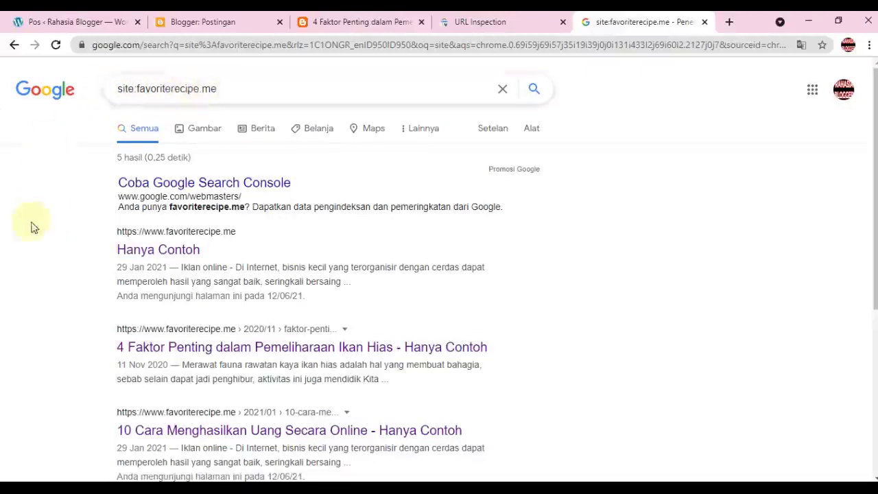
{"action": "scroll", "coordinate": [31, 225], "scroll_direction": "down", "scroll_amount": 5}
{"action": "scroll", "coordinate": [48, 243], "scroll_direction": "up", "scroll_amount": 5}
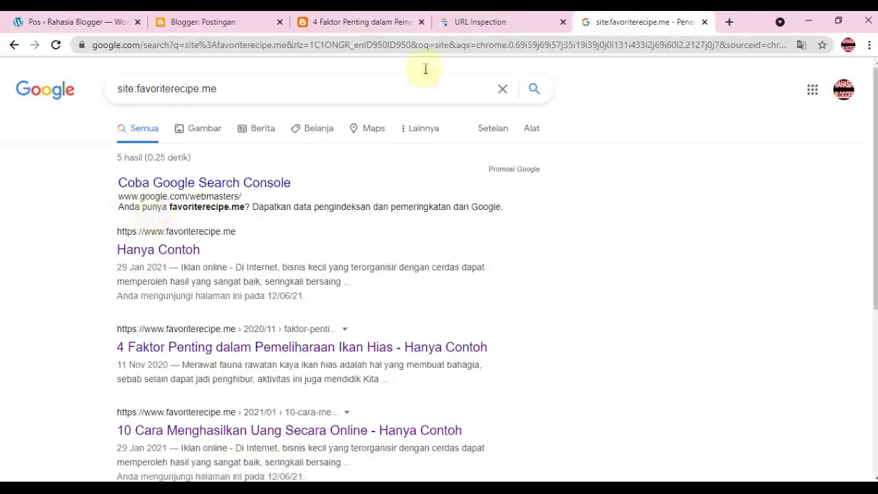
{"action": "left_click", "coordinate": [454, 21]}
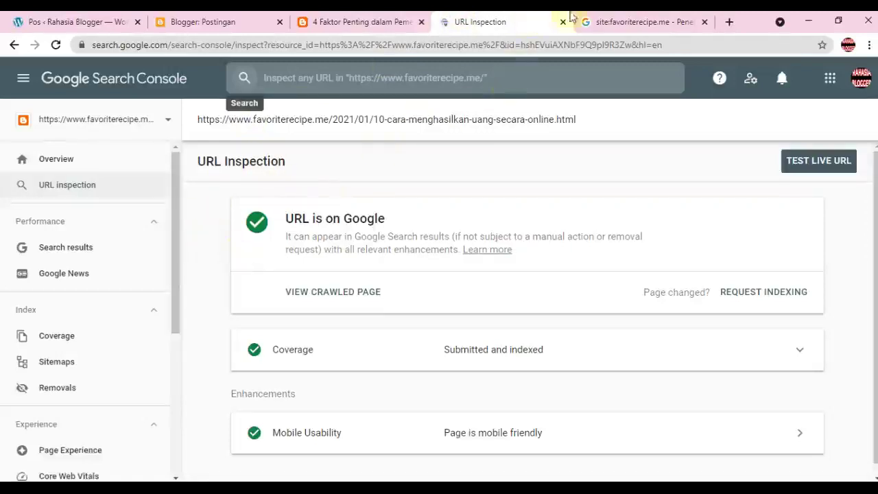
{"action": "key", "text": "ctrl+Tab"}
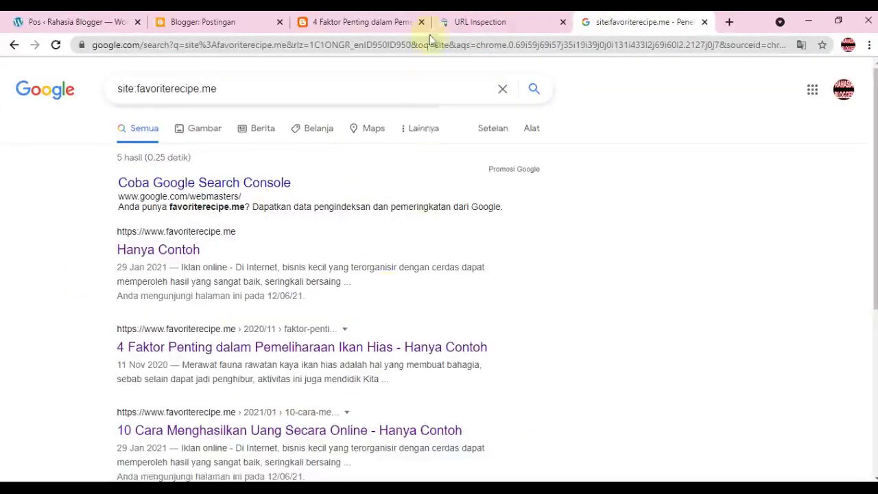
{"action": "left_click", "coordinate": [469, 21]}
{"action": "left_click", "coordinate": [610, 17]}
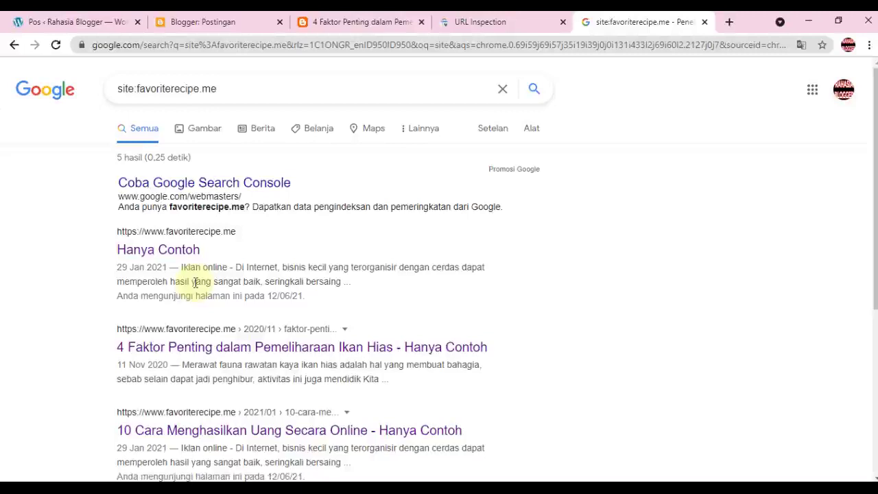
{"action": "scroll", "coordinate": [195, 281], "scroll_direction": "down", "scroll_amount": 4}
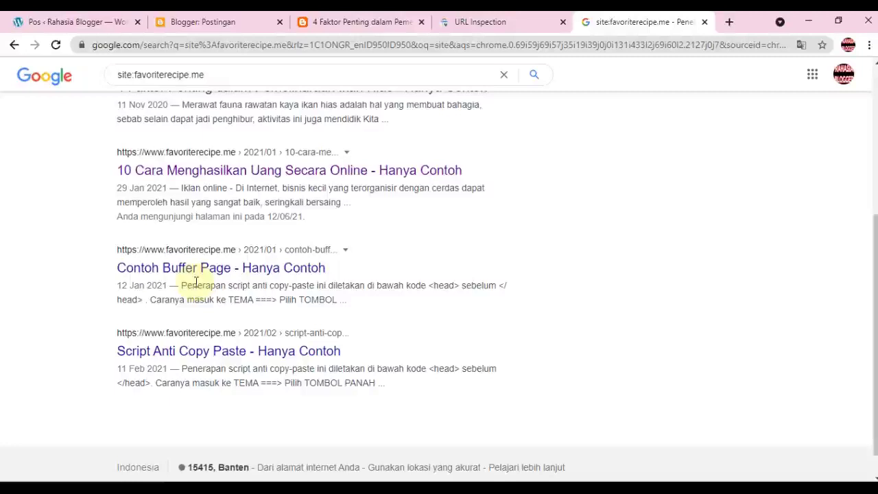
{"action": "scroll", "coordinate": [183, 245], "scroll_direction": "up", "scroll_amount": 2}
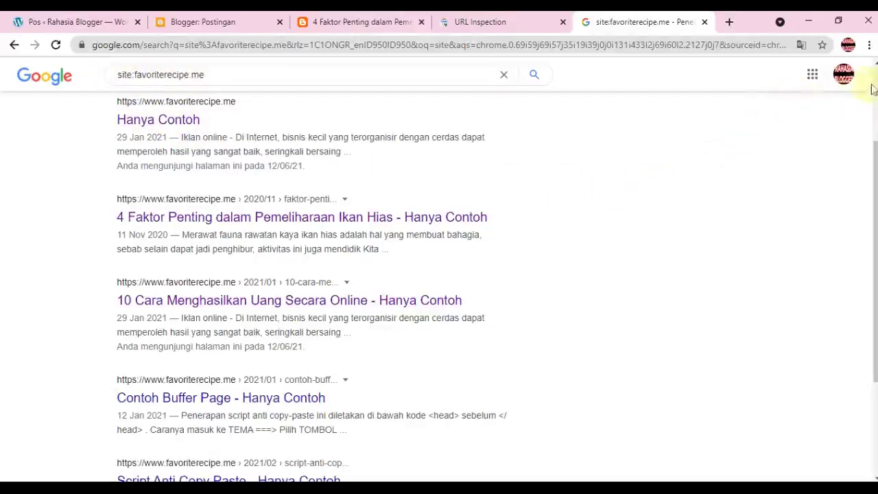
{"action": "left_click", "coordinate": [869, 45]}
{"action": "left_click", "coordinate": [487, 205]}
{"action": "key", "text": "ctrl+shift+n"}
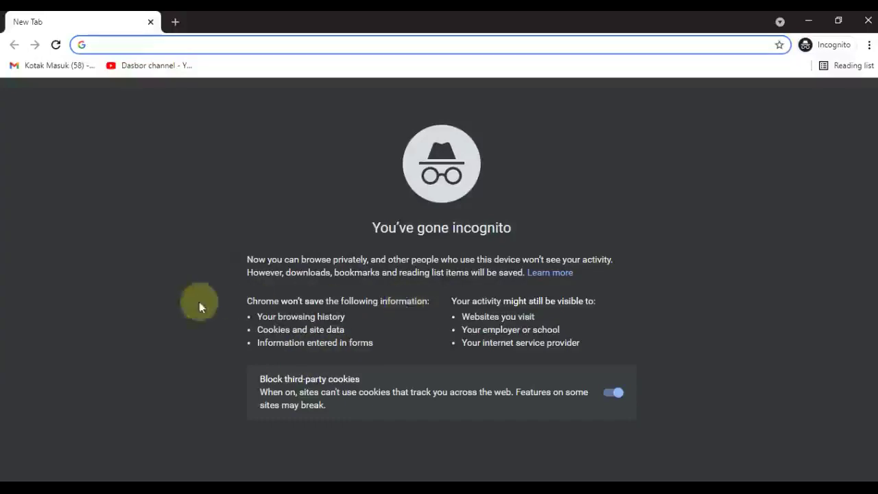
{"action": "left_click", "coordinate": [866, 21]}
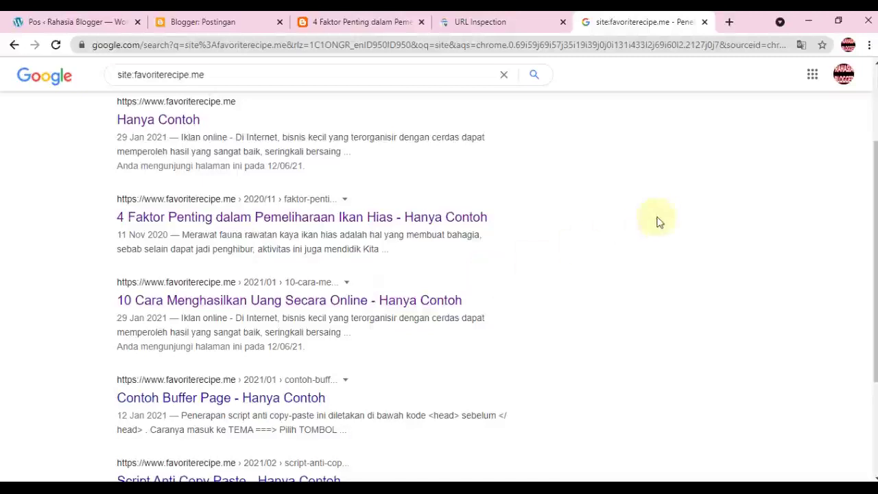
- Review the indexed pages in the site:favoriterecipe.me results alongside the update notes and article URLs in Notepad
{"action": "scroll", "coordinate": [235, 186], "scroll_direction": "up", "scroll_amount": 2}
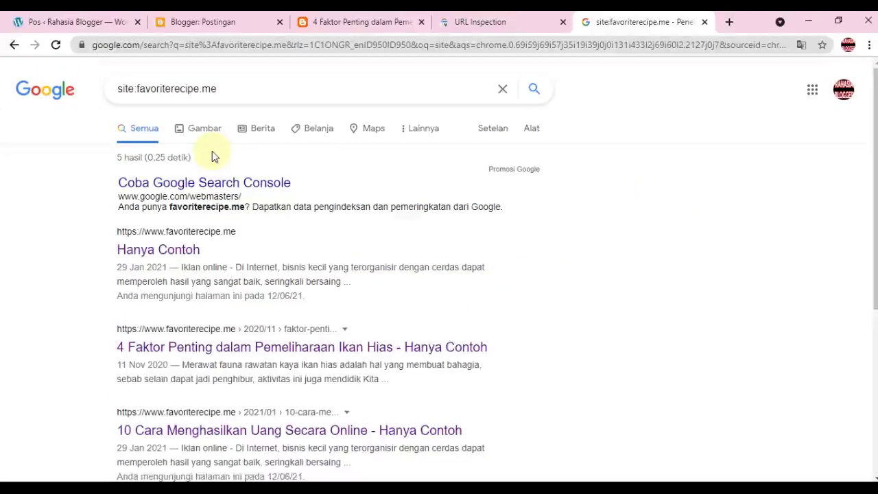
{"action": "scroll", "coordinate": [212, 157], "scroll_direction": "down", "scroll_amount": 2}
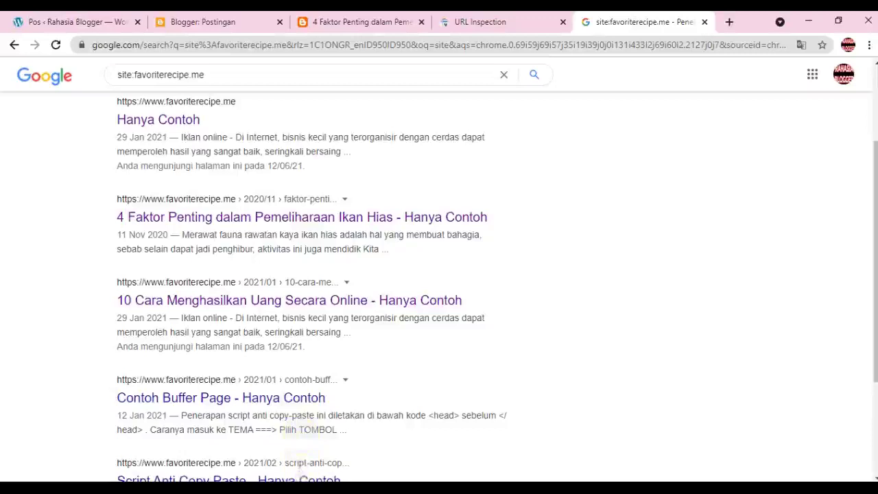
{"action": "key", "text": "alt+Tab"}
{"action": "left_click", "coordinate": [219, 108]}
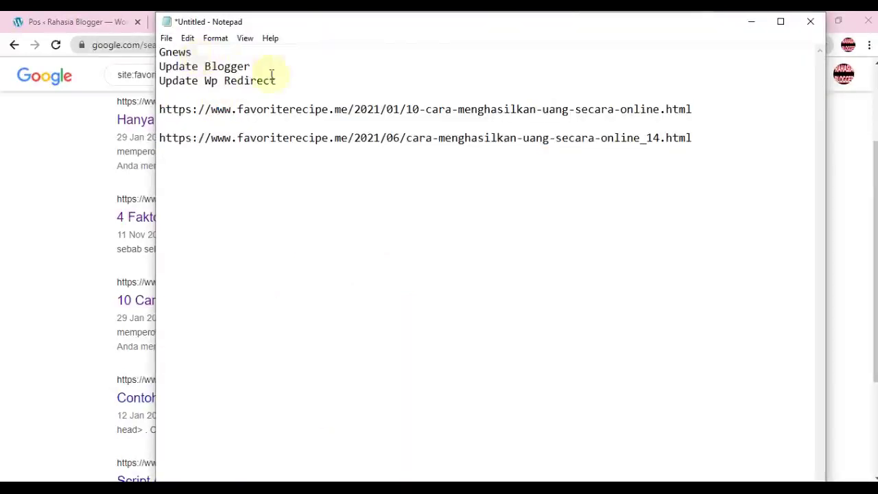
{"action": "left_click", "coordinate": [745, 26]}
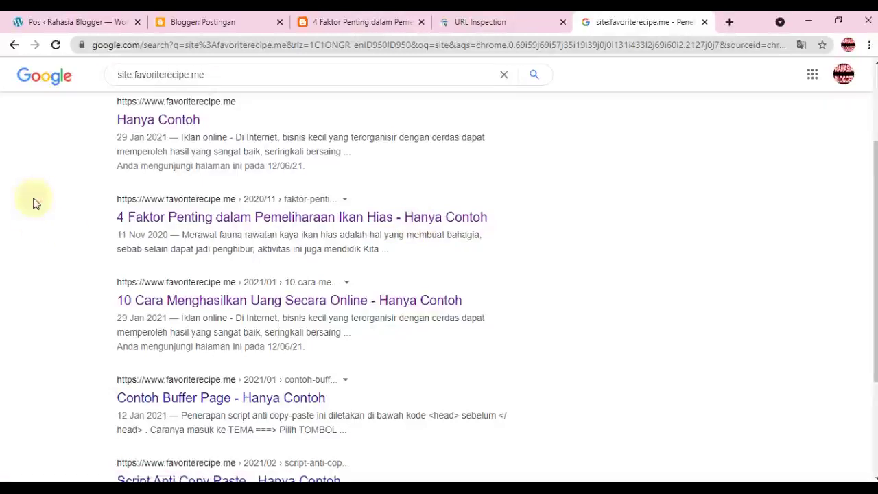
{"action": "scroll", "coordinate": [34, 201], "scroll_direction": "up", "scroll_amount": 2}
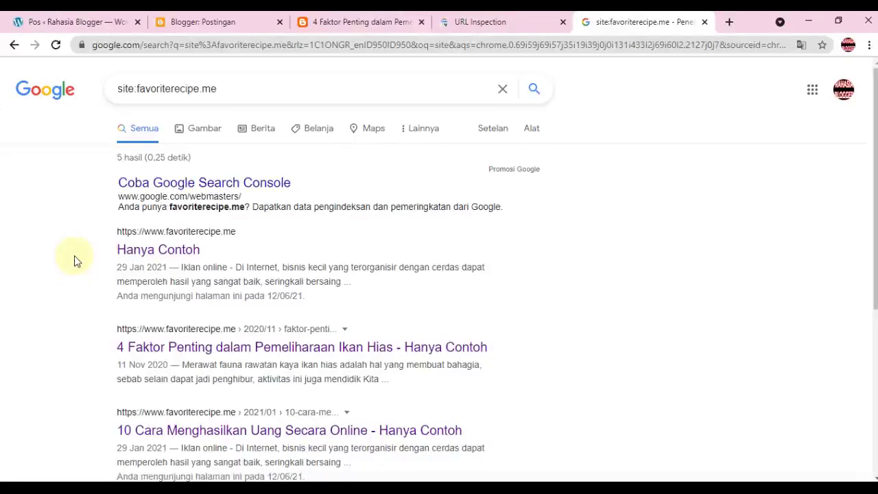
{"action": "left_click", "coordinate": [483, 22]}
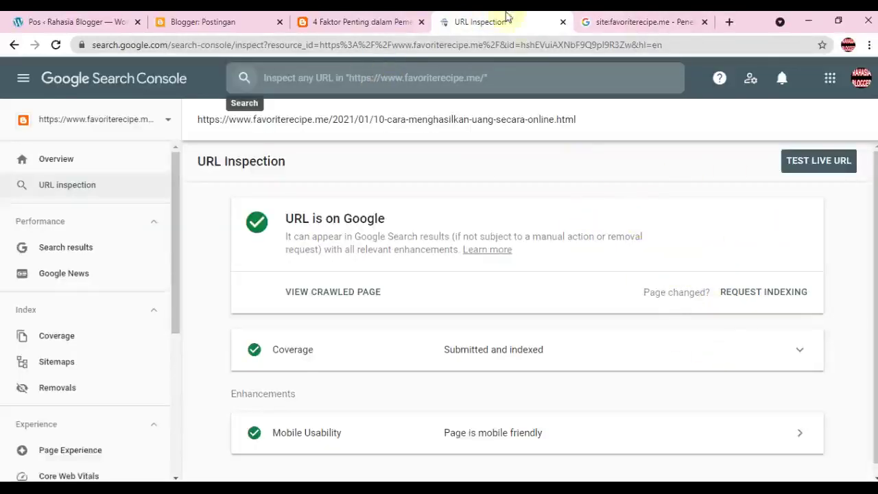
{"action": "left_click", "coordinate": [645, 22]}
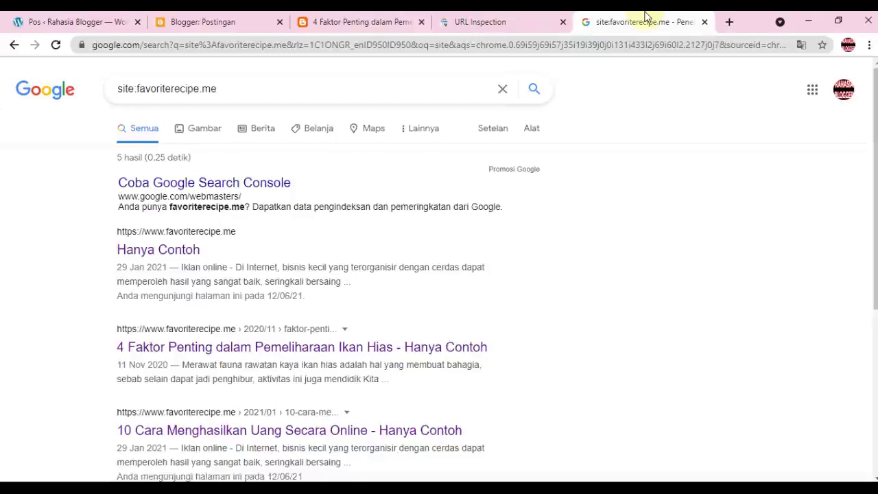
{"action": "key", "text": "alt+Tab"}
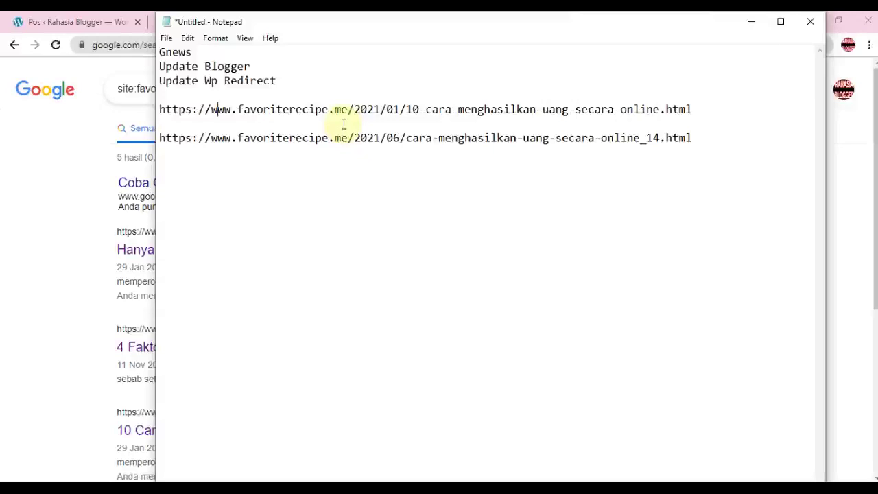
{"action": "left_click", "coordinate": [258, 66]}
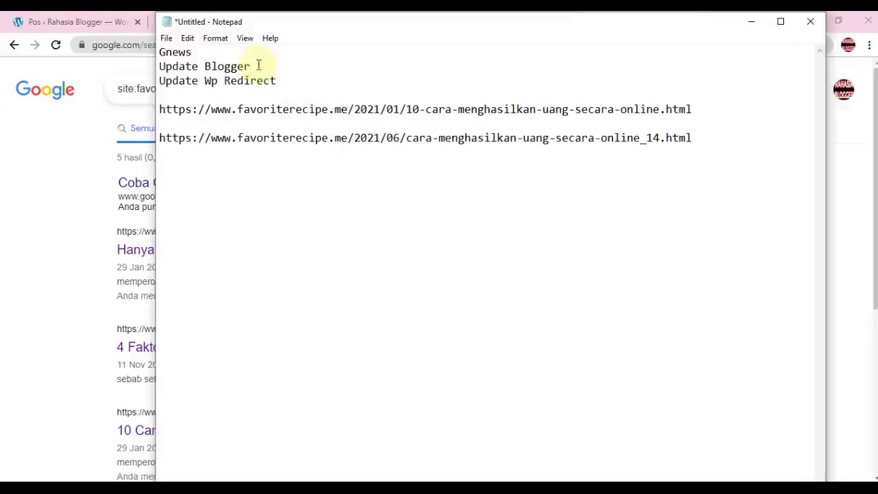
{"action": "left_click", "coordinate": [2, 239]}
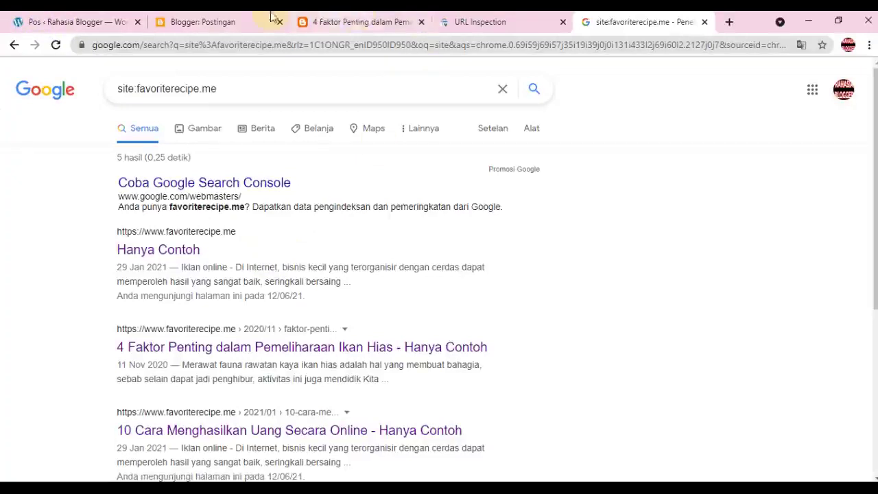
- Copy the entire body of the Blogger post "4 Faktor Penting dalam Pemeliharaan Ikan Hias" and return to the posts list
{"action": "left_click", "coordinate": [206, 17]}
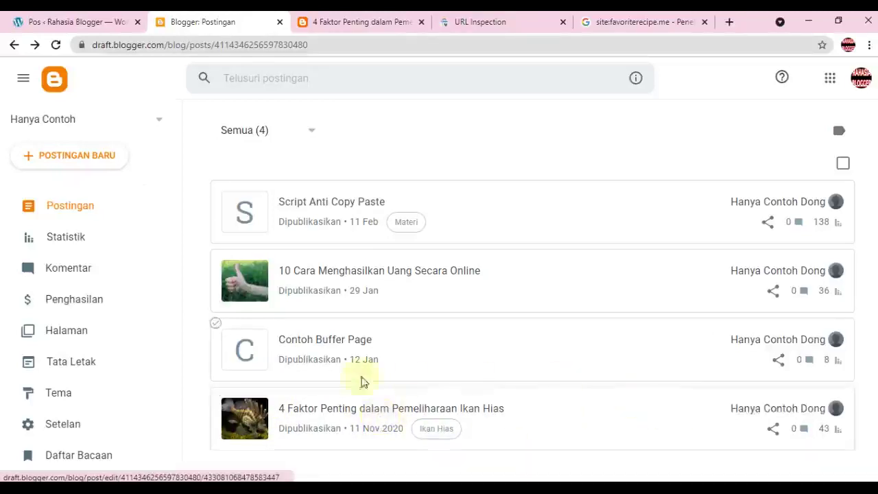
{"action": "left_click", "coordinate": [349, 410]}
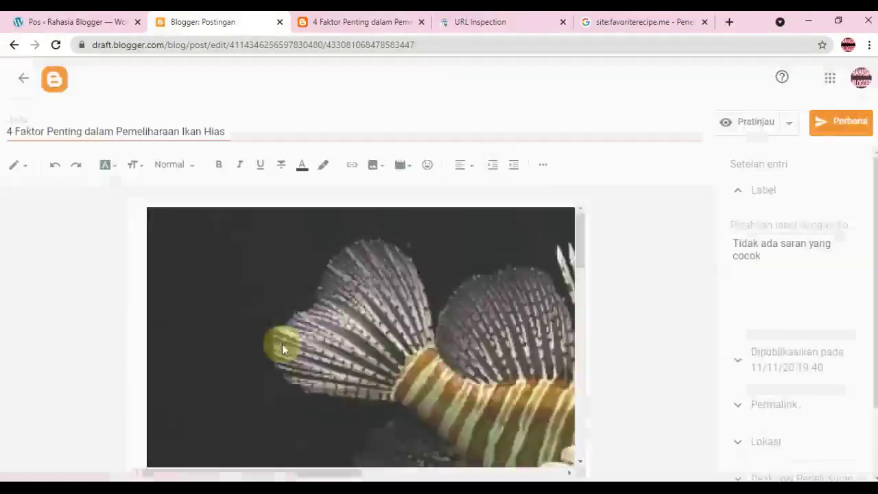
{"action": "scroll", "coordinate": [272, 355], "scroll_direction": "down", "scroll_amount": 5}
{"action": "left_click", "coordinate": [283, 303]}
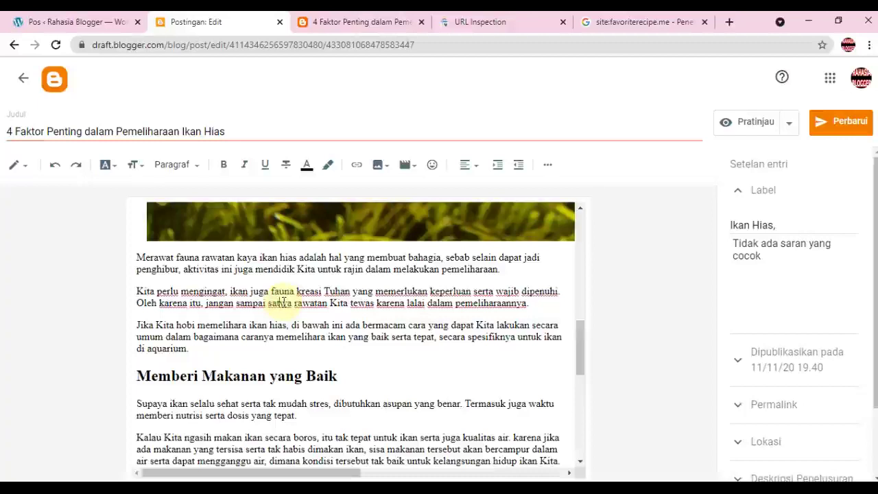
{"action": "key", "text": "ctrl+a"}
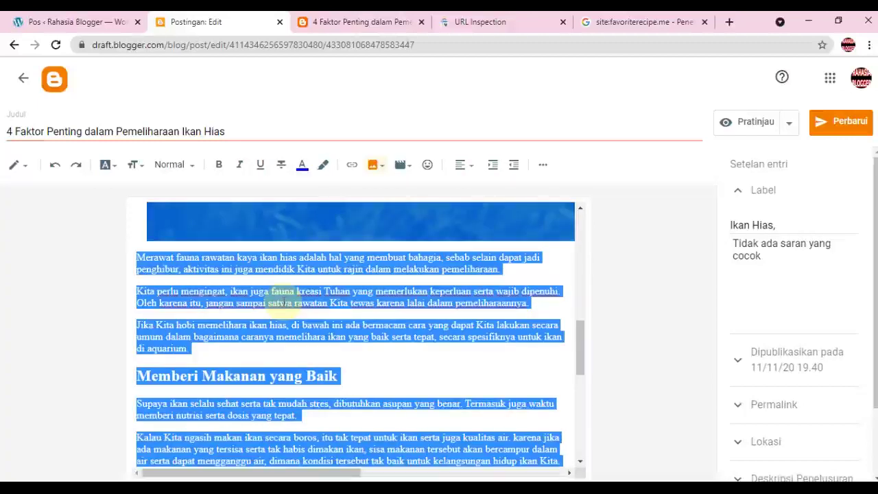
{"action": "scroll", "coordinate": [295, 310], "scroll_direction": "down", "scroll_amount": 10}
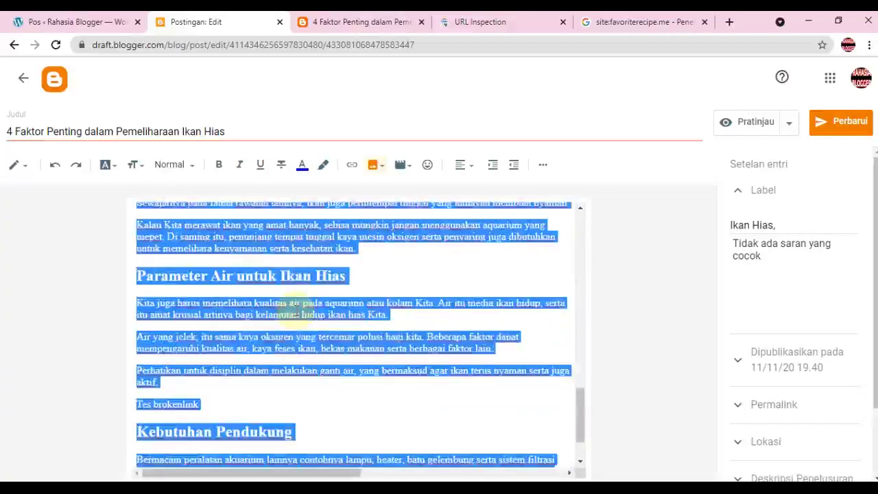
{"action": "left_click", "coordinate": [24, 78]}
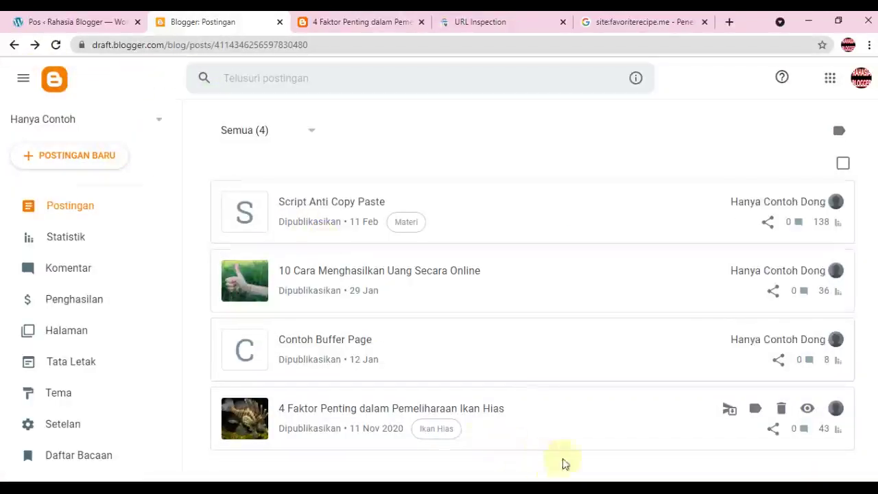
- View the published "4 Faktor Penting dalam Pemeliharaan Ikan Hias" article and close its duplicate browser tab
{"action": "left_click", "coordinate": [807, 410]}
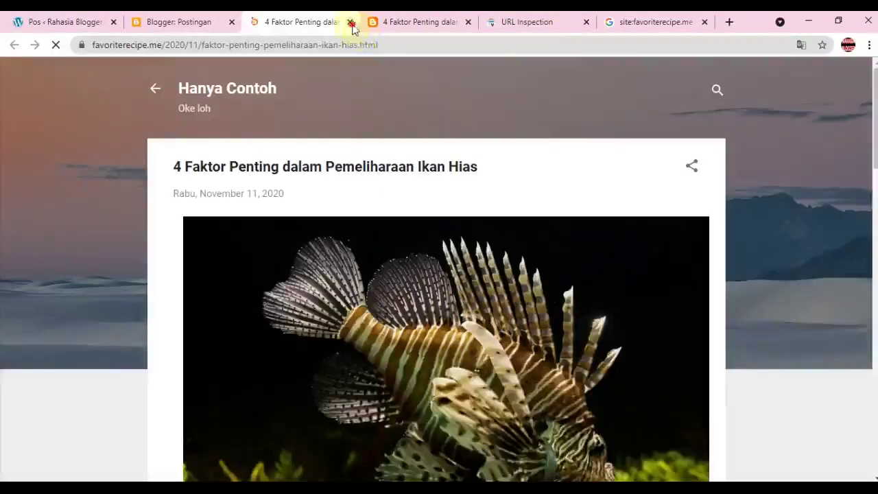
{"action": "left_click", "coordinate": [351, 23]}
{"action": "left_click", "coordinate": [319, 19]}
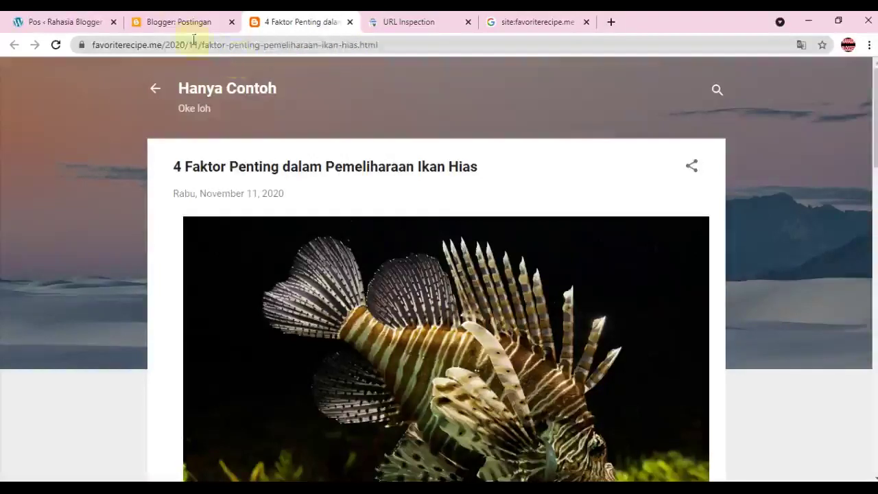
- Create a new Blogger post and paste the copied ornamental-fish article into its body
{"action": "left_click", "coordinate": [182, 22]}
{"action": "left_click", "coordinate": [67, 156]}
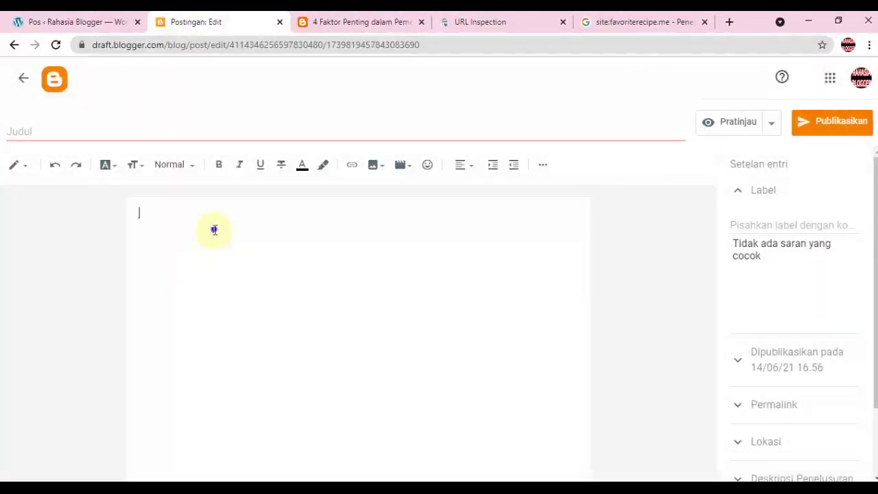
{"action": "right_click", "coordinate": [214, 231]}
{"action": "left_click", "coordinate": [278, 337]}
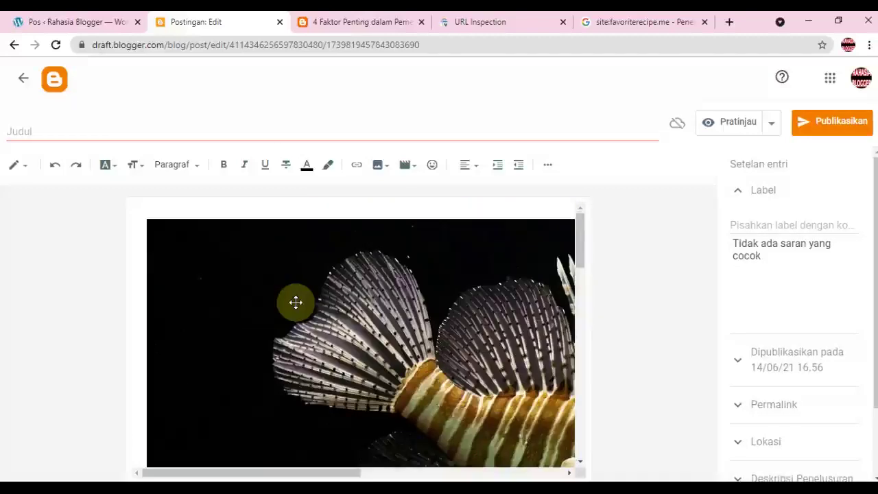
{"action": "scroll", "coordinate": [295, 301], "scroll_direction": "down", "scroll_amount": 3}
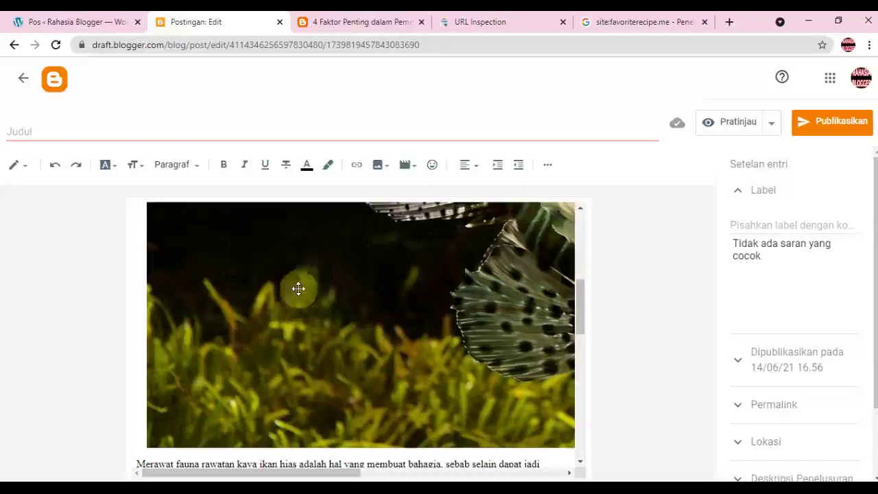
- Compare the new draft's text with the published "4 Faktor Penting dalam Pemeliharaan Ikan Hias" article
{"action": "left_click", "coordinate": [340, 17]}
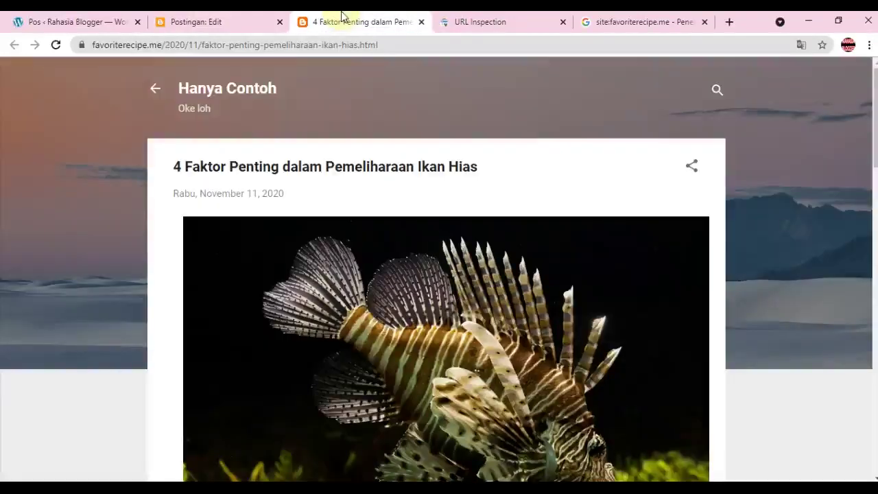
{"action": "left_click", "coordinate": [200, 24]}
{"action": "scroll", "coordinate": [274, 315], "scroll_direction": "down", "scroll_amount": 3}
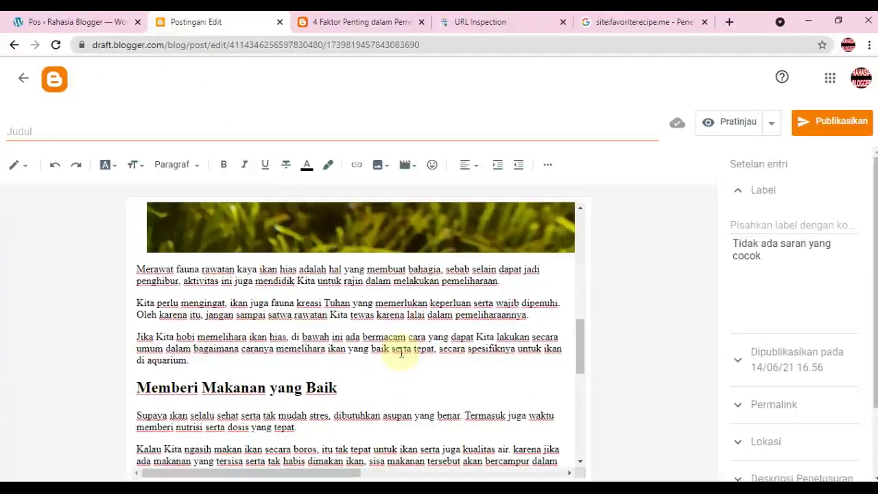
{"action": "scroll", "coordinate": [402, 352], "scroll_direction": "down", "scroll_amount": 4}
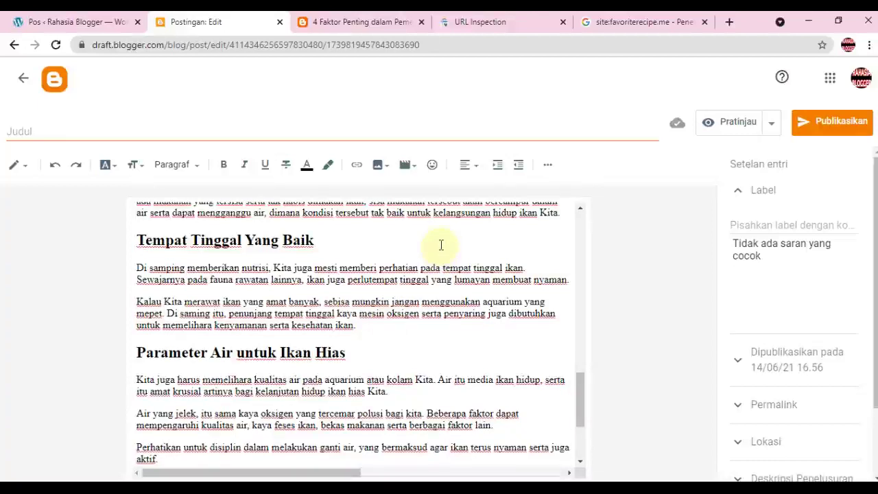
{"action": "left_click", "coordinate": [343, 20]}
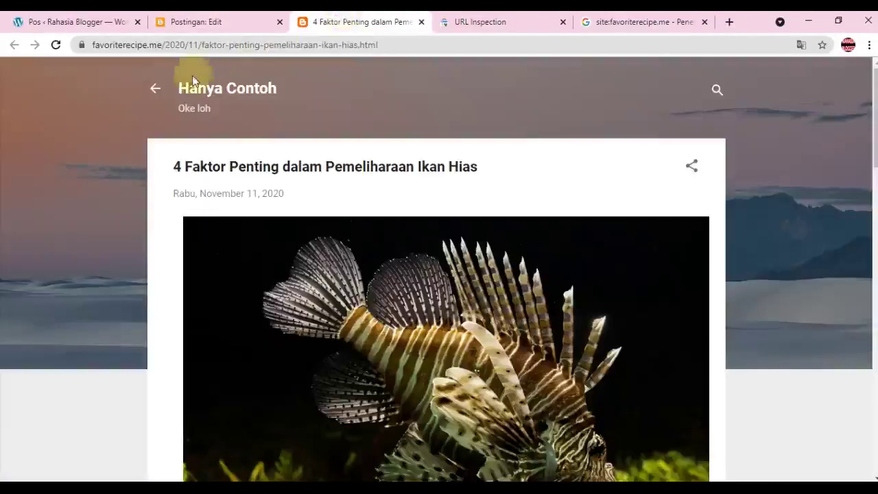
- Copy the published 2020 ornamental-fish article's URL and paste it over the first URL in the Notepad notes, returning to the browser
{"action": "left_click", "coordinate": [137, 44]}
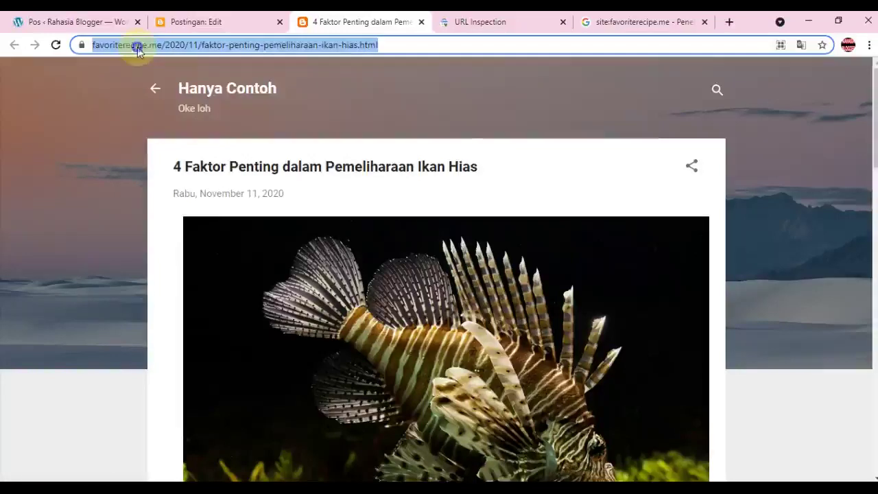
{"action": "right_click", "coordinate": [138, 45]}
{"action": "left_click", "coordinate": [172, 119]}
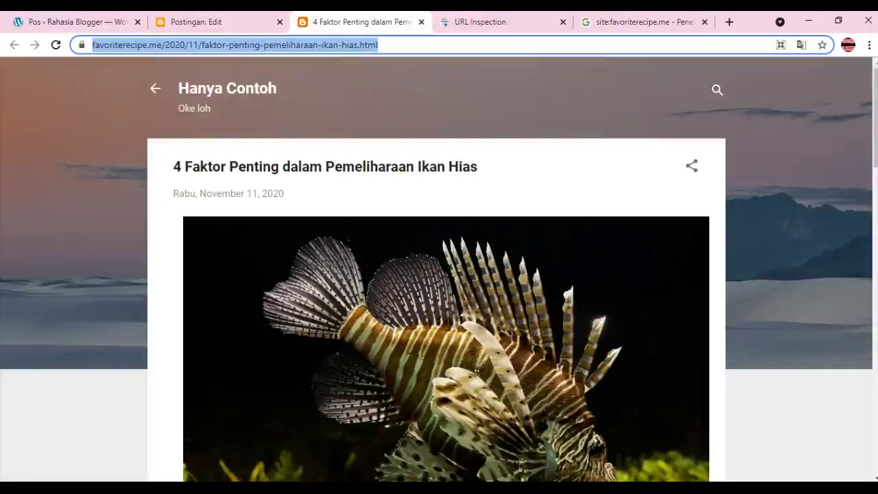
{"action": "key", "text": "alt+Tab"}
{"action": "left_click_drag", "start_coordinate": [700, 107], "coordinate": [70, 107]}
{"action": "key", "text": "ctrl+v"}
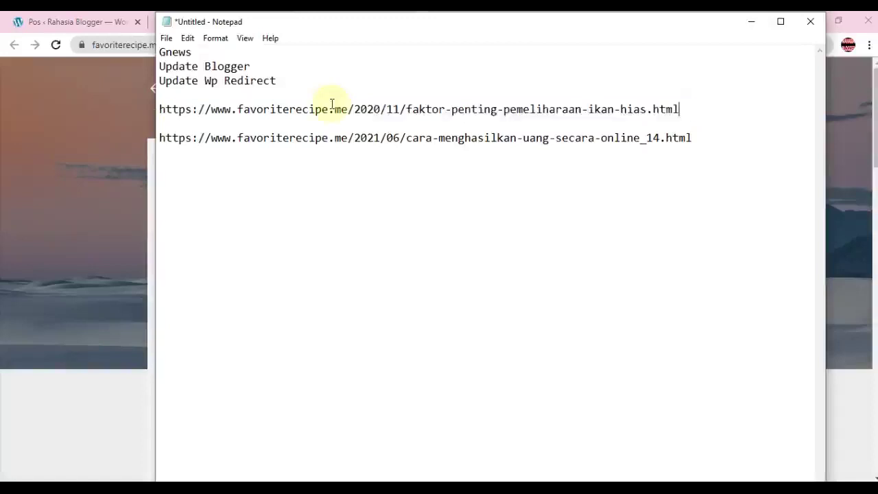
{"action": "left_click", "coordinate": [78, 205]}
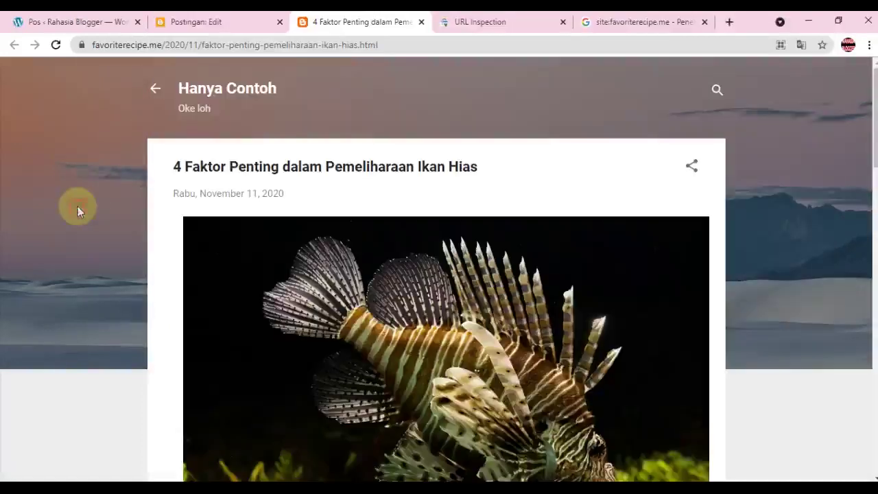
- Copy the published article's title, "4 Faktor Penting dalam Pemeliharaan Ikan Hias", into the new draft's title
{"action": "left_click", "coordinate": [213, 19]}
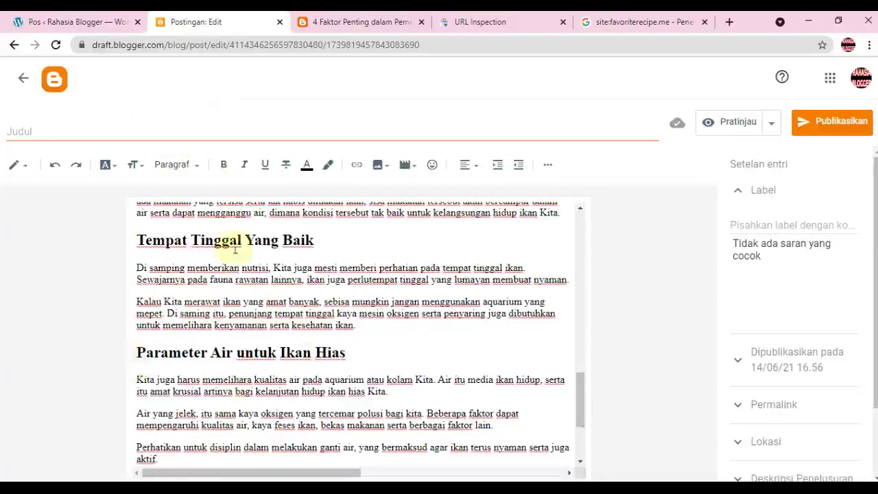
{"action": "left_click", "coordinate": [370, 22]}
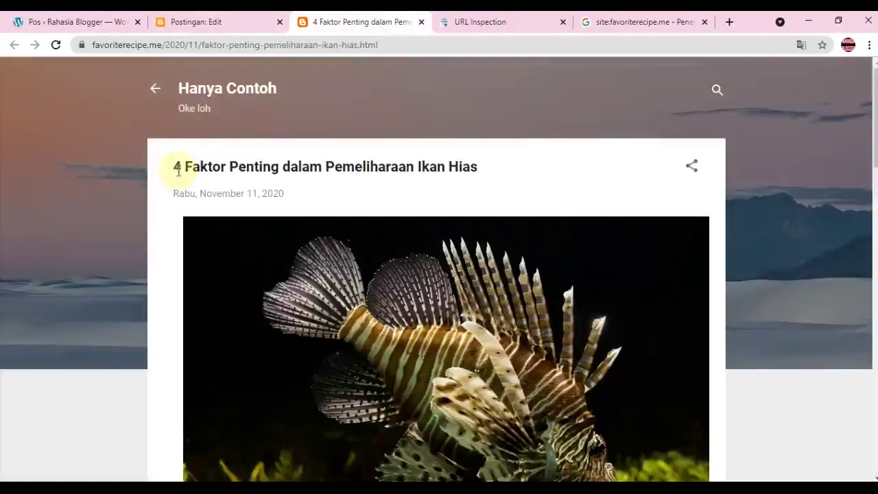
{"action": "left_click_drag", "start_coordinate": [172, 167], "coordinate": [478, 166]}
{"action": "key", "text": "ctrl+c"}
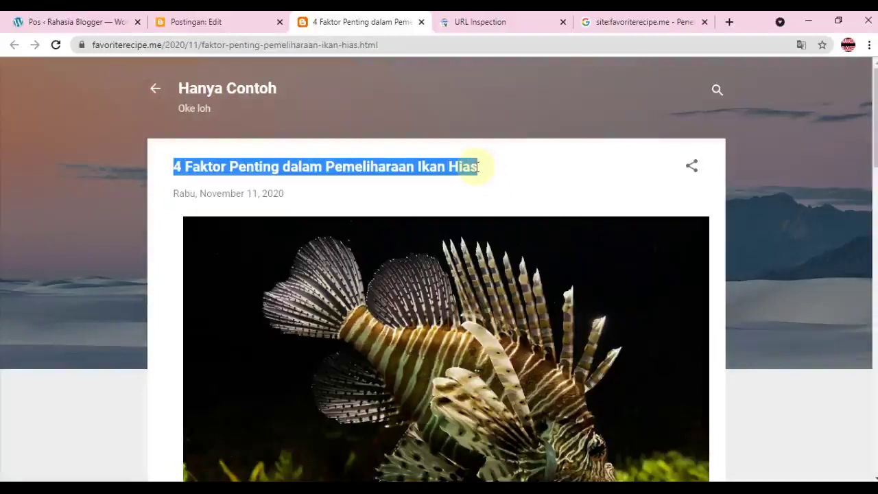
{"action": "left_click", "coordinate": [196, 21]}
{"action": "left_click", "coordinate": [110, 137]}
{"action": "key", "text": "ctrl+v"}
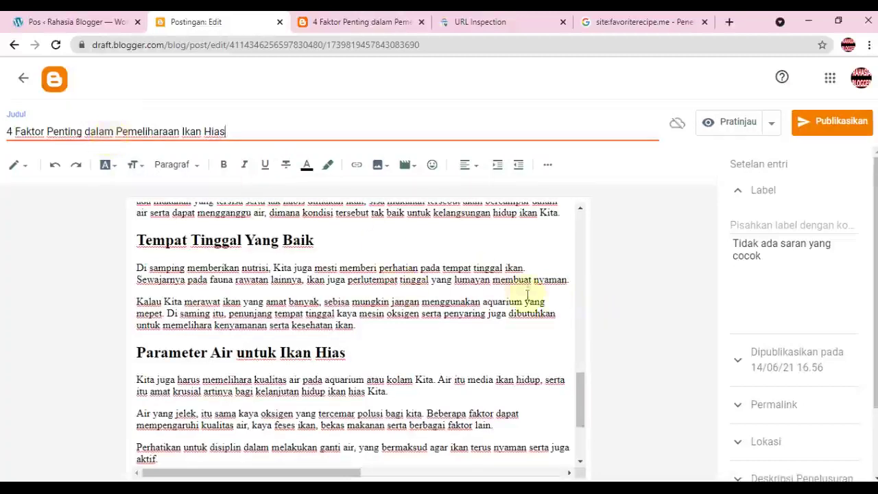
- Assign the existing label Ikan Hias to the new draft
{"action": "left_click", "coordinate": [757, 224]}
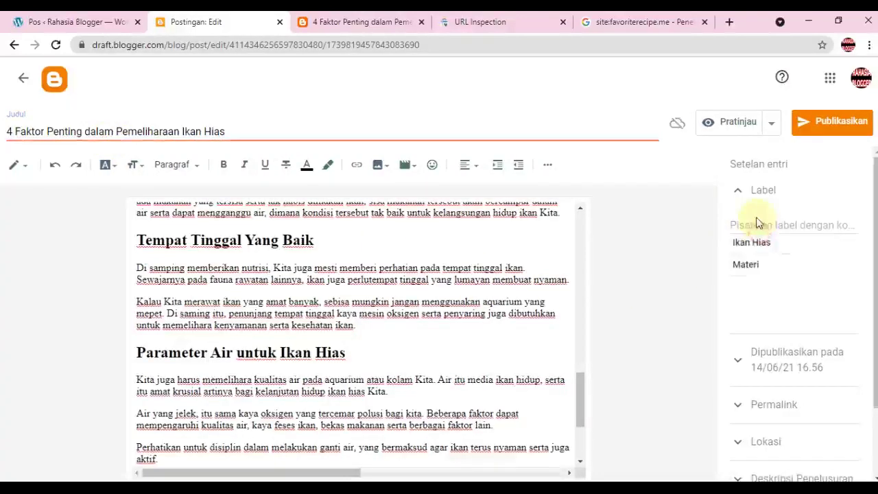
{"action": "left_click", "coordinate": [752, 242]}
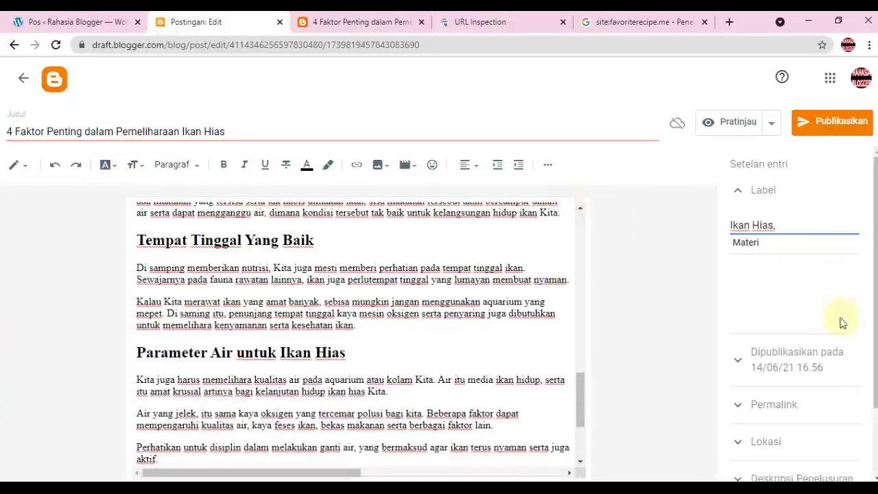
{"action": "scroll", "coordinate": [772, 308], "scroll_direction": "down", "scroll_amount": 1}
{"action": "scroll", "coordinate": [772, 308], "scroll_direction": "down", "scroll_amount": 1}
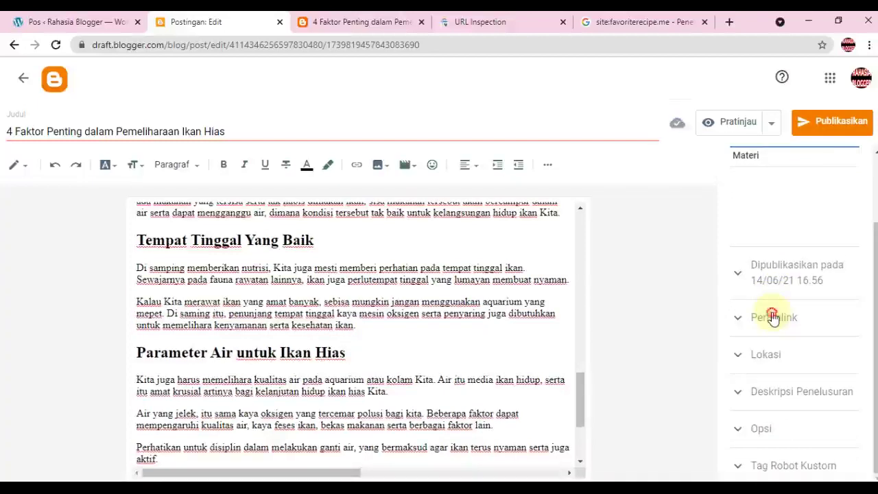
- Compare the new draft's permalink with the published 2020 article's URL, leaving the draft on Permalink Otomatis
{"action": "left_click", "coordinate": [773, 317]}
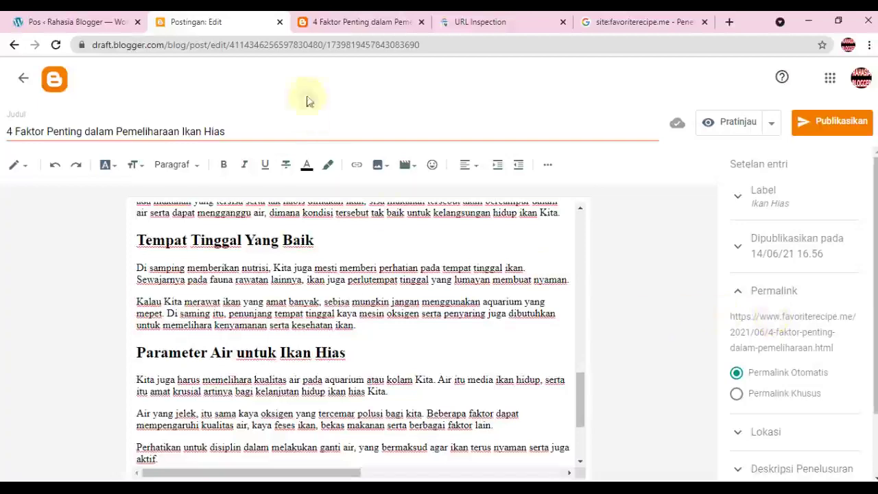
{"action": "left_click", "coordinate": [347, 15]}
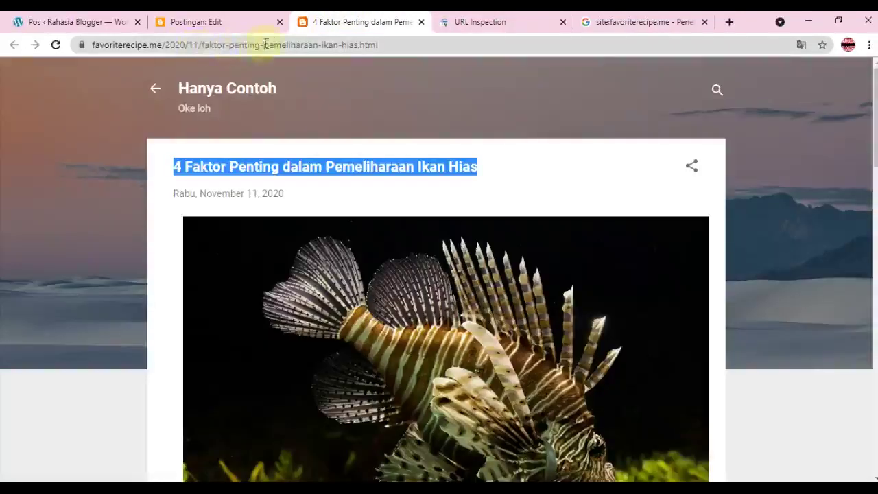
{"action": "left_click", "coordinate": [233, 17]}
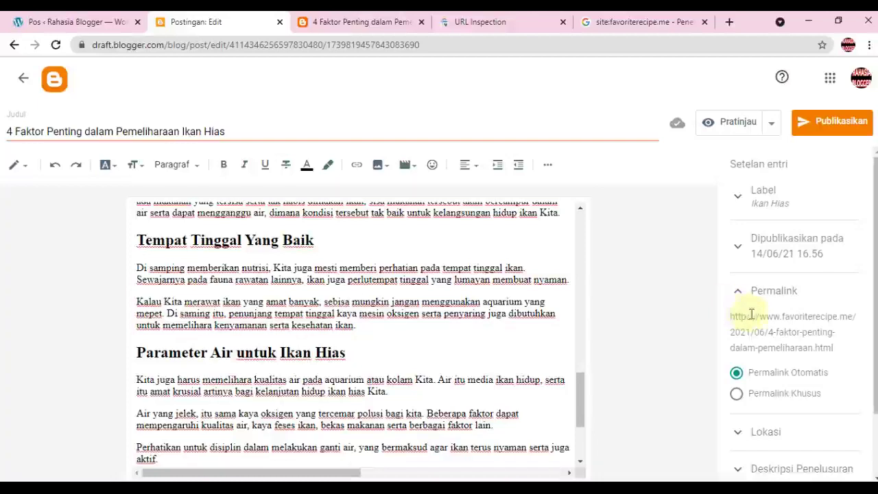
{"action": "left_click", "coordinate": [351, 15]}
{"action": "left_click", "coordinate": [237, 20]}
{"action": "key", "text": "ctrl+Tab"}
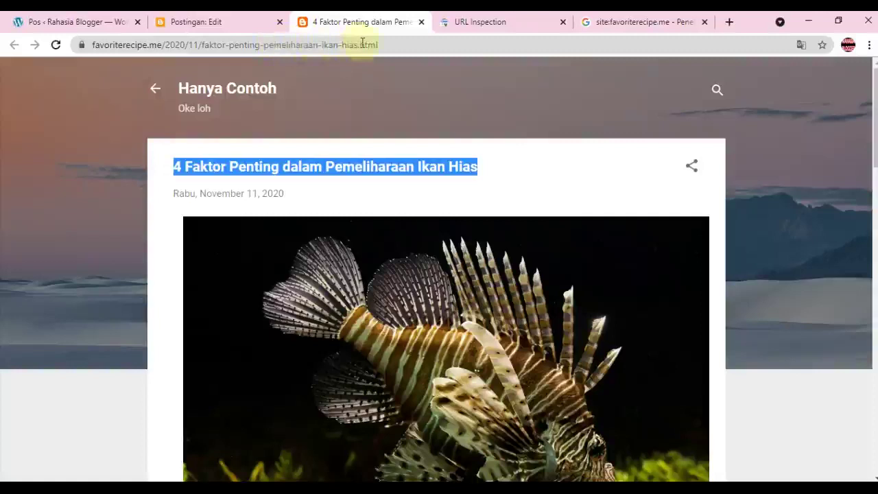
{"action": "left_click", "coordinate": [188, 21]}
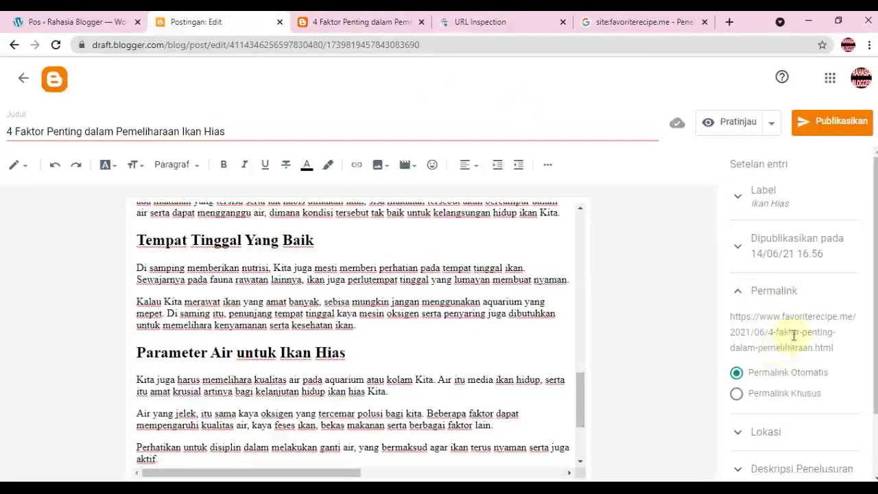
{"action": "left_click", "coordinate": [739, 395]}
{"action": "left_click", "coordinate": [735, 340]}
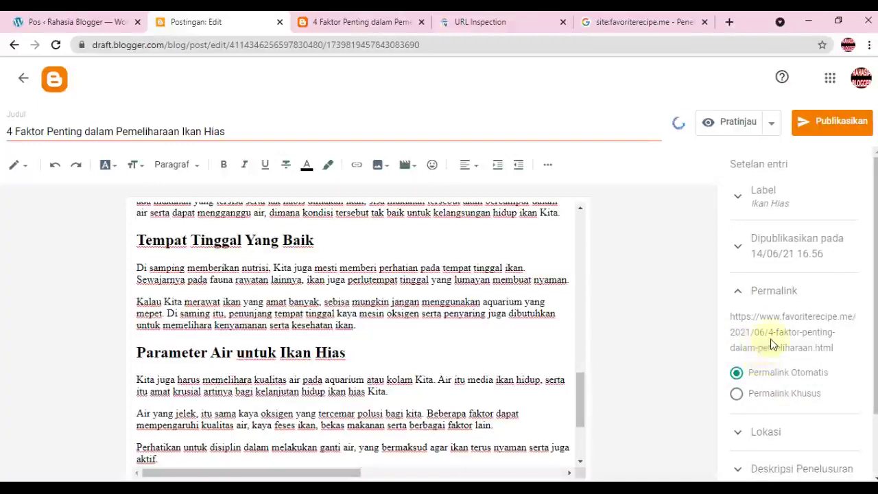
{"action": "left_click", "coordinate": [350, 20]}
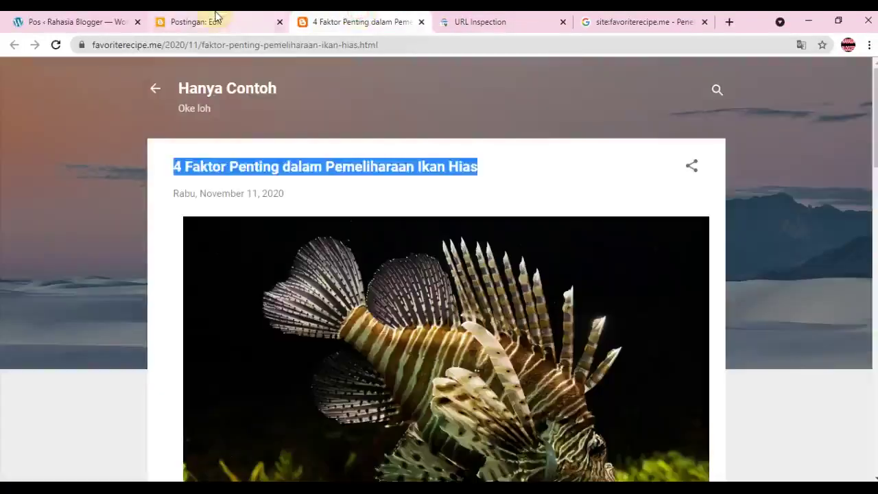
{"action": "left_click", "coordinate": [216, 18]}
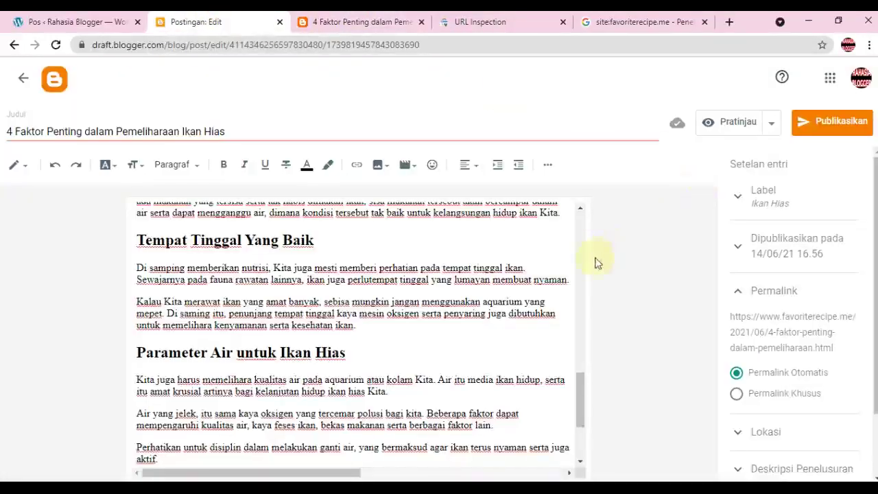
- Check the end of the new draft's body and publish the post to the blog
{"action": "left_click_drag", "start_coordinate": [580, 377], "coordinate": [581, 419]}
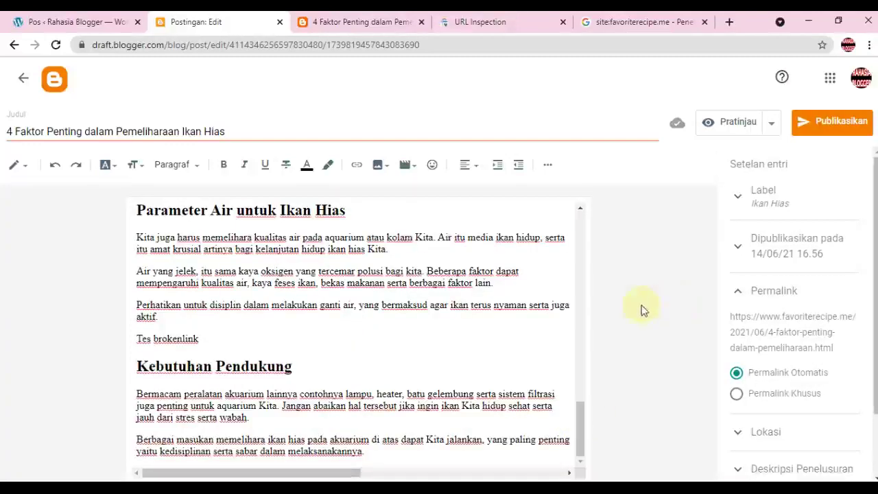
{"action": "left_click", "coordinate": [819, 124]}
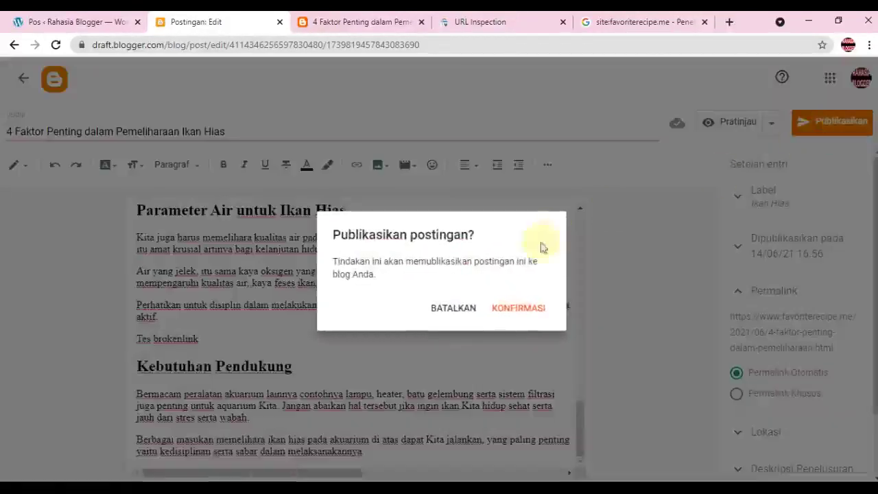
{"action": "left_click", "coordinate": [514, 310]}
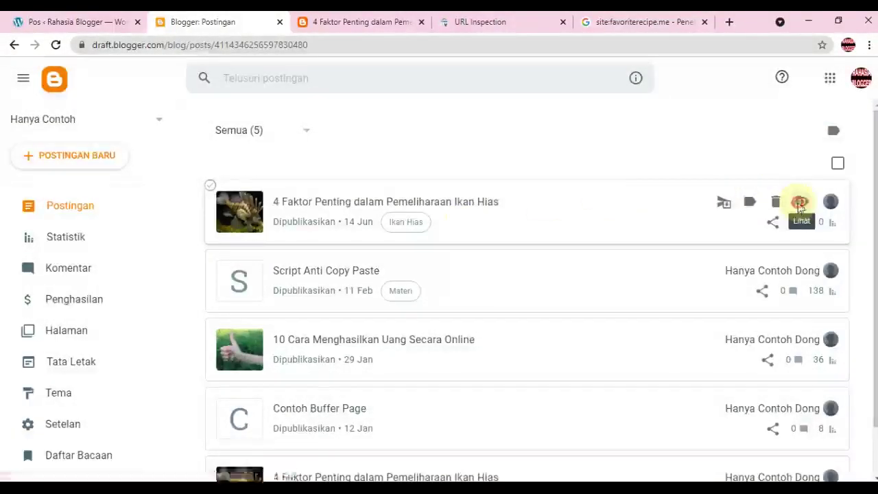
- View the newly published ornamental-fish post and compare its URL with the 2020 article's URL
{"action": "left_click", "coordinate": [800, 201]}
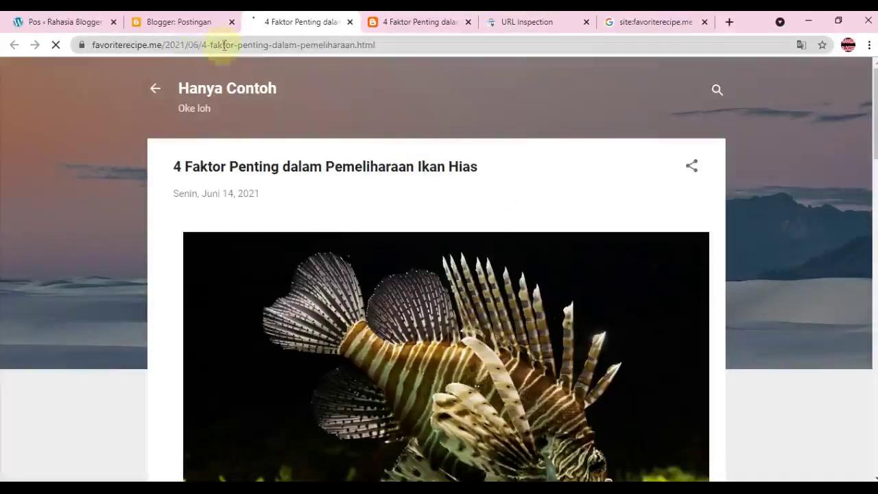
{"action": "left_click", "coordinate": [449, 17]}
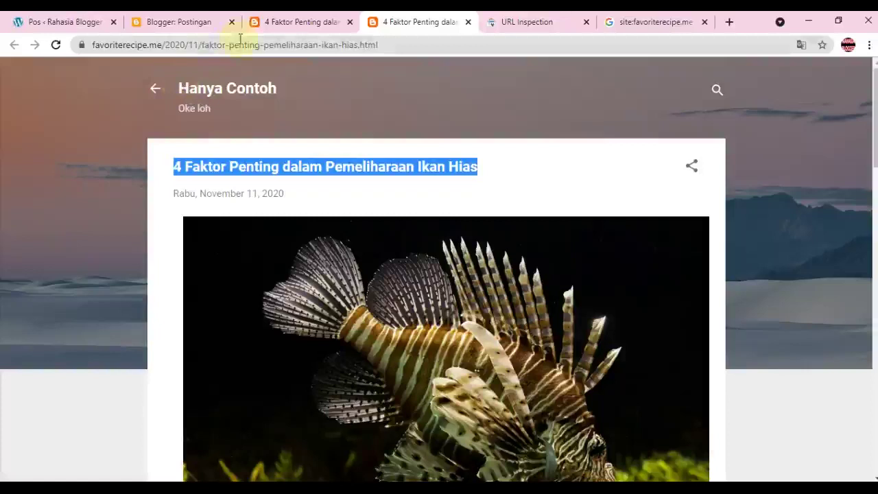
{"action": "left_click", "coordinate": [287, 16]}
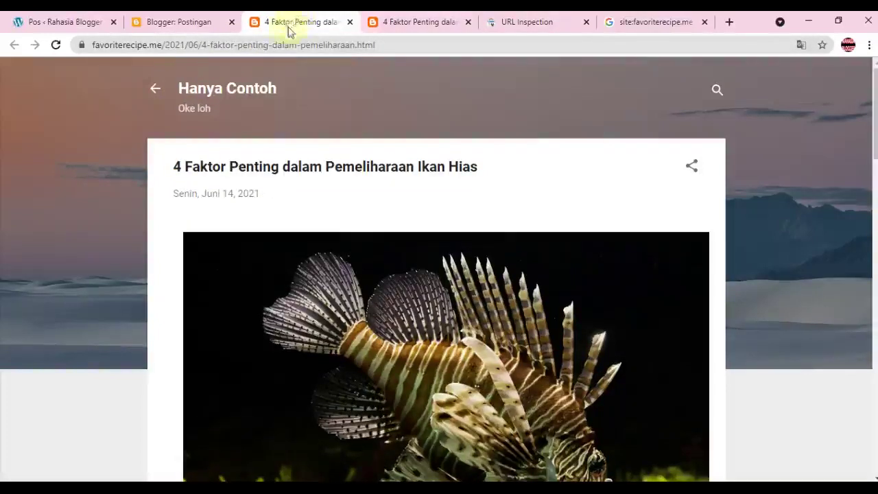
- Copy the new post's URL over the second URL in the Notepad notes, then minimize Notepad
{"action": "left_click", "coordinate": [247, 45]}
{"action": "right_click", "coordinate": [244, 44]}
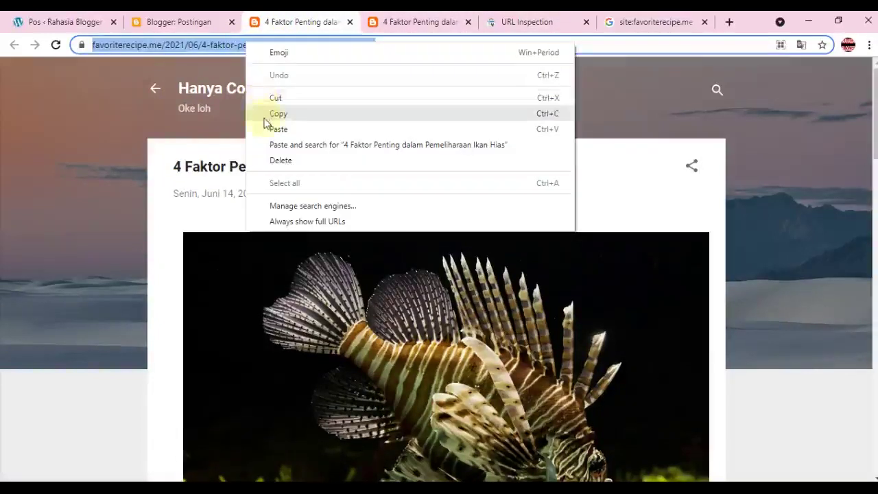
{"action": "left_click", "coordinate": [267, 111]}
{"action": "key", "text": "alt+Tab"}
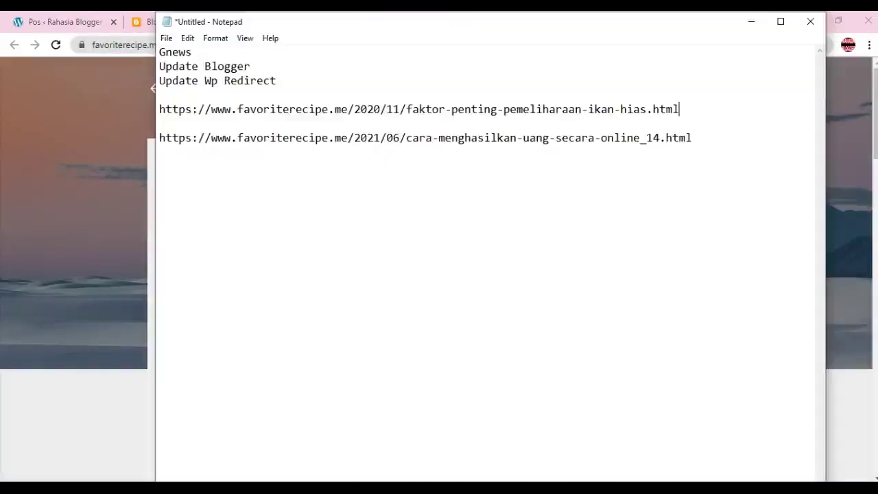
{"action": "left_click_drag", "start_coordinate": [693, 137], "coordinate": [164, 138]}
{"action": "right_click", "coordinate": [169, 137]}
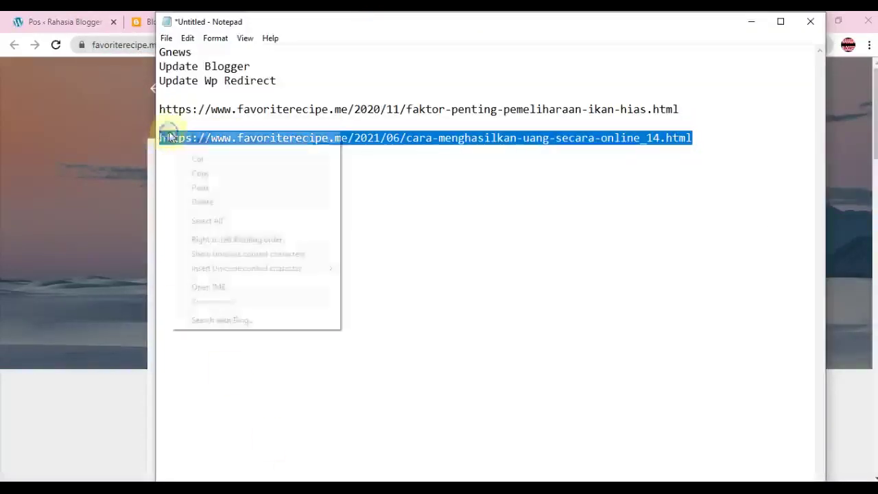
{"action": "left_click", "coordinate": [215, 188]}
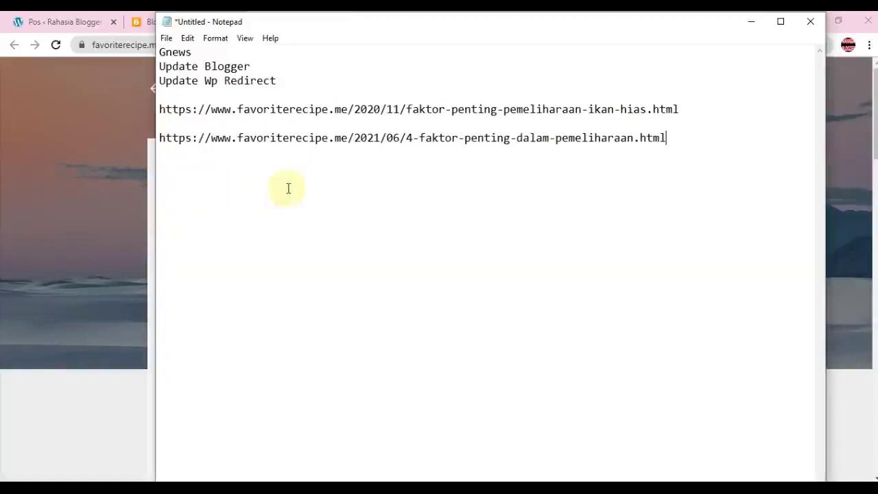
{"action": "left_click", "coordinate": [750, 22]}
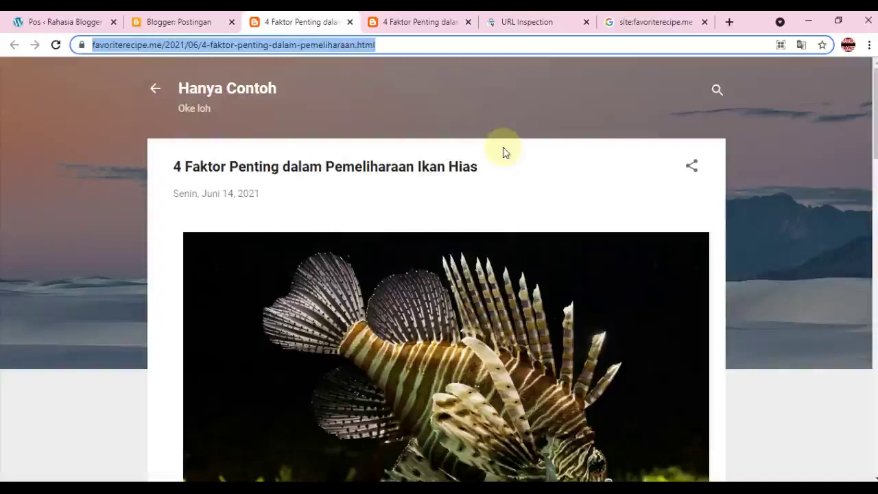
- Add a new Pengalihan khusus entry under Error dan pengalihan in the Blogger blog's Setelan page
{"action": "left_click", "coordinate": [181, 17]}
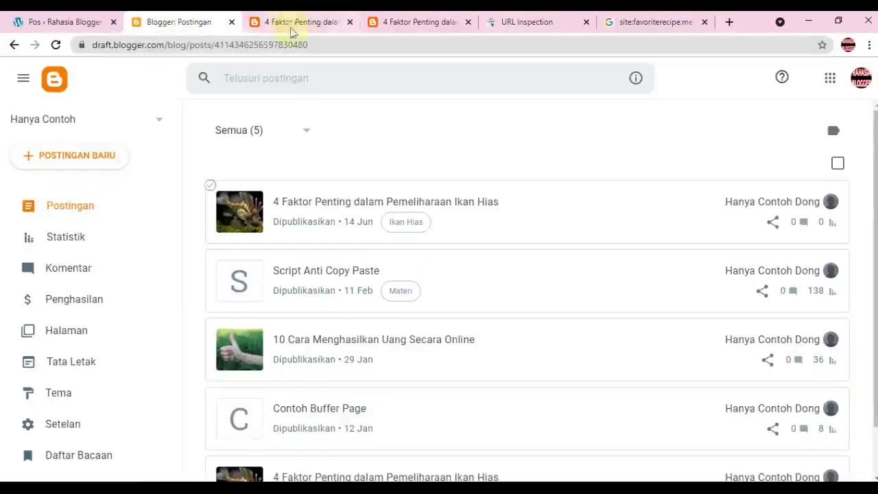
{"action": "scroll", "coordinate": [278, 141], "scroll_direction": "down", "scroll_amount": 1}
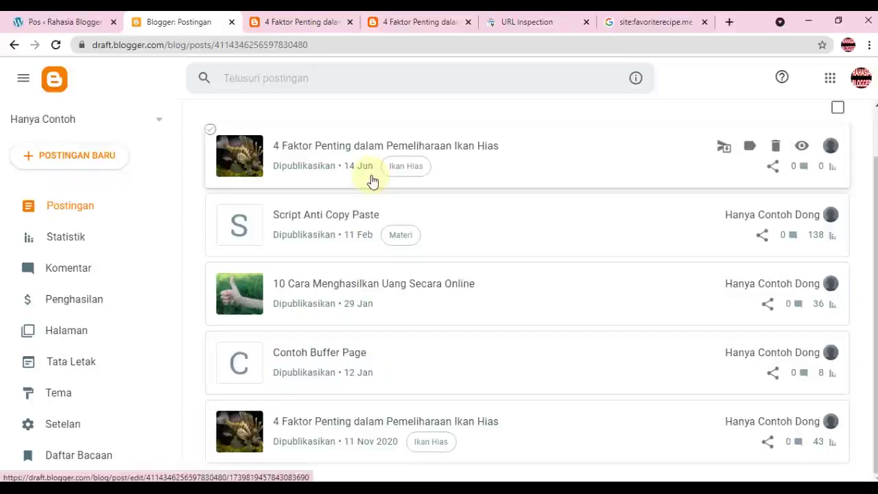
{"action": "left_click", "coordinate": [68, 432]}
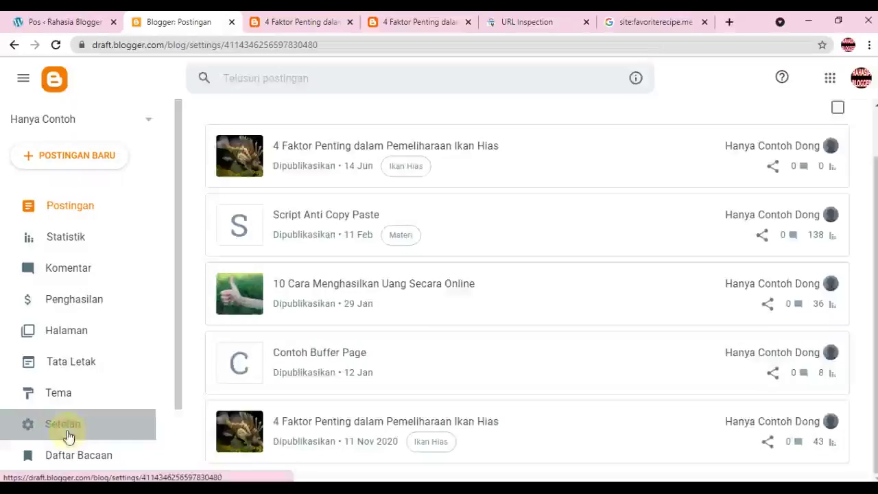
{"action": "scroll", "coordinate": [390, 276], "scroll_direction": "down", "scroll_amount": 5}
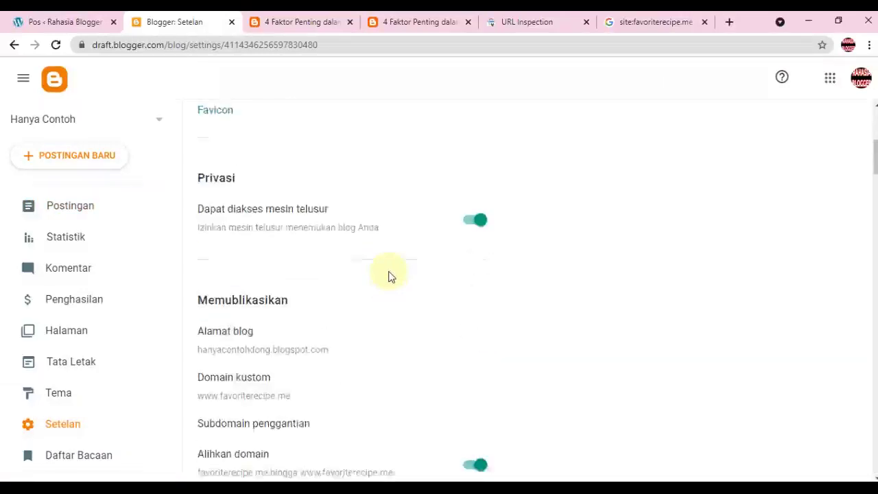
{"action": "scroll", "coordinate": [390, 276], "scroll_direction": "down", "scroll_amount": 4}
{"action": "scroll", "coordinate": [390, 276], "scroll_direction": "down", "scroll_amount": 9}
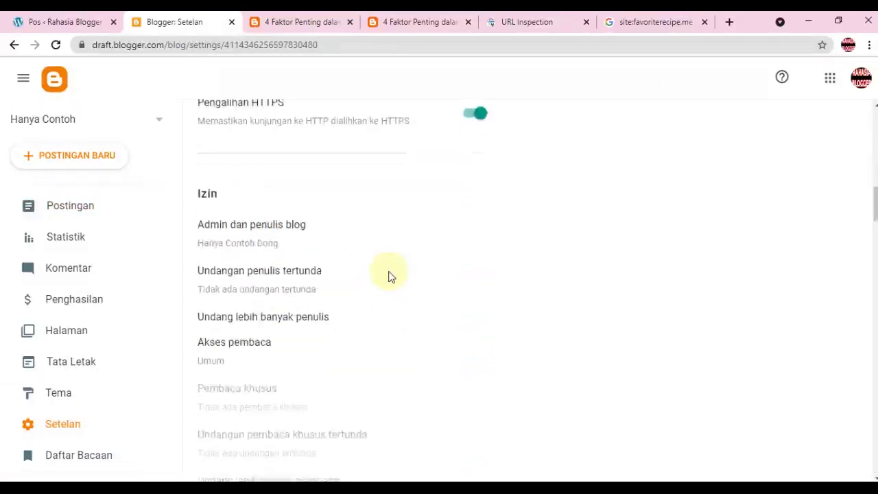
{"action": "scroll", "coordinate": [390, 276], "scroll_direction": "down", "scroll_amount": 5}
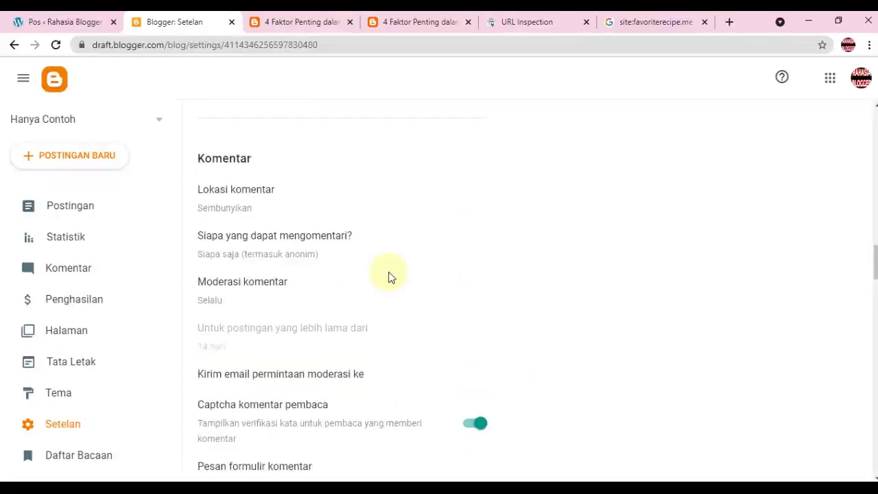
{"action": "scroll", "coordinate": [388, 277], "scroll_direction": "down", "scroll_amount": 3}
{"action": "scroll", "coordinate": [277, 261], "scroll_direction": "down", "scroll_amount": 2}
{"action": "scroll", "coordinate": [276, 264], "scroll_direction": "down", "scroll_amount": 8}
{"action": "scroll", "coordinate": [275, 263], "scroll_direction": "down", "scroll_amount": 5}
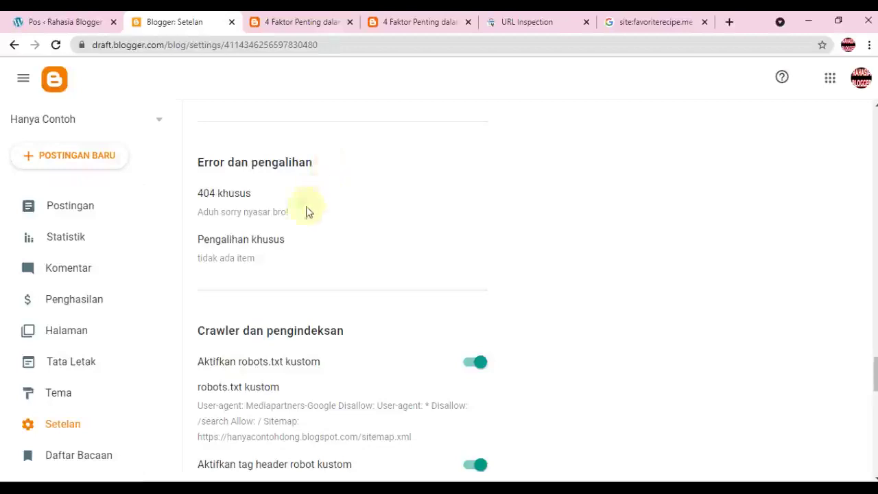
{"action": "left_click", "coordinate": [253, 247]}
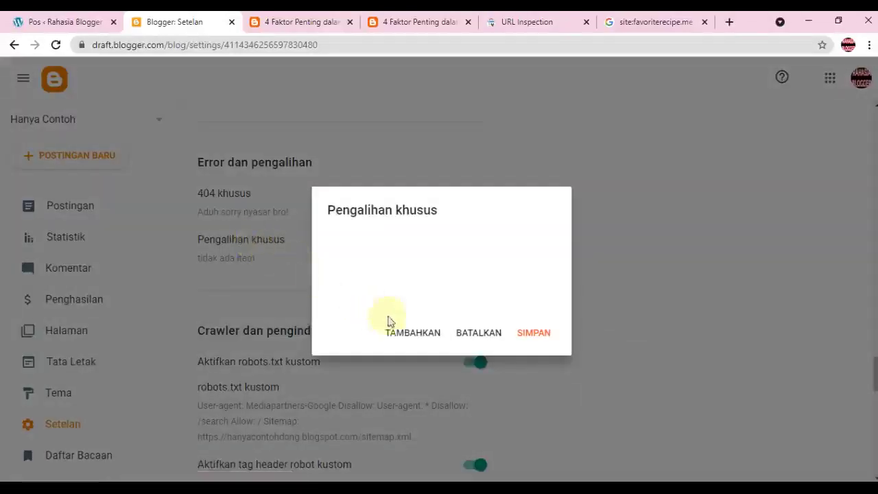
{"action": "left_click", "coordinate": [415, 331]}
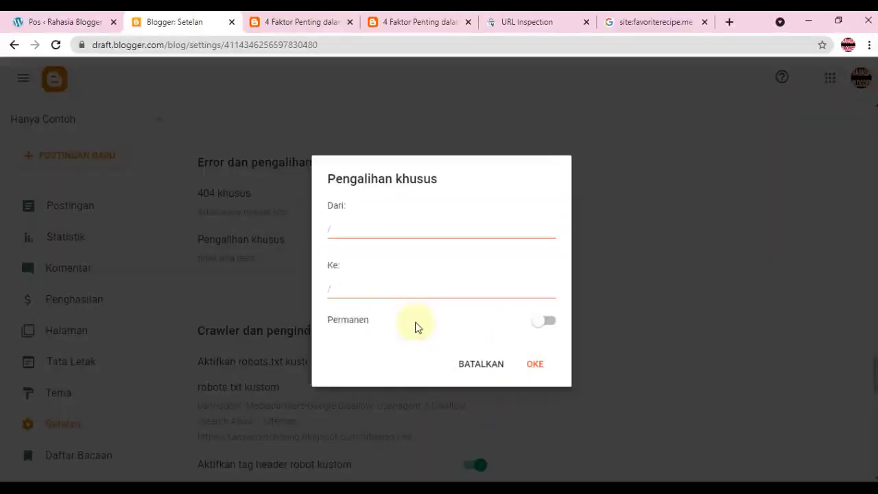
- Copy the path 2020/11/faktor-penting-pemeliharaan-ikan-hias.html from the Notepad notes into the redirect's Dari field and check the entry
{"action": "key", "text": "alt+Tab"}
{"action": "left_click_drag", "start_coordinate": [358, 113], "coordinate": [679, 111]}
{"action": "right_click", "coordinate": [641, 114]}
{"action": "left_click", "coordinate": [648, 152]}
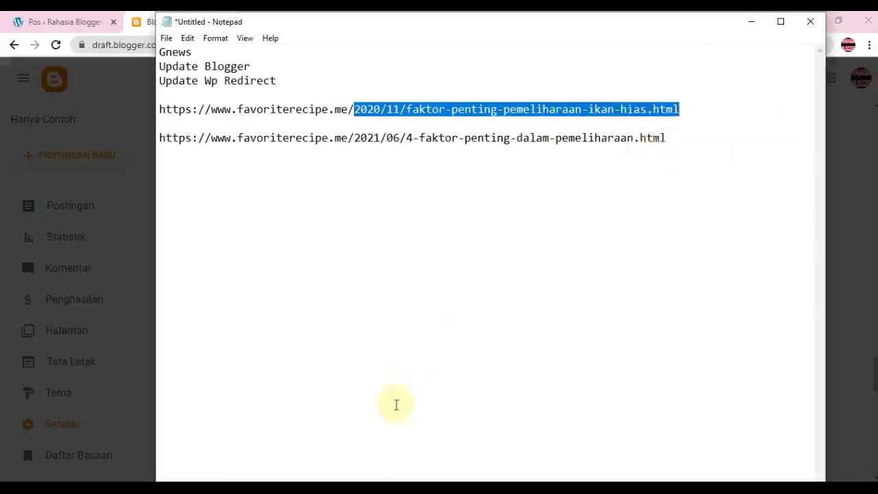
{"action": "left_click", "coordinate": [337, 487]}
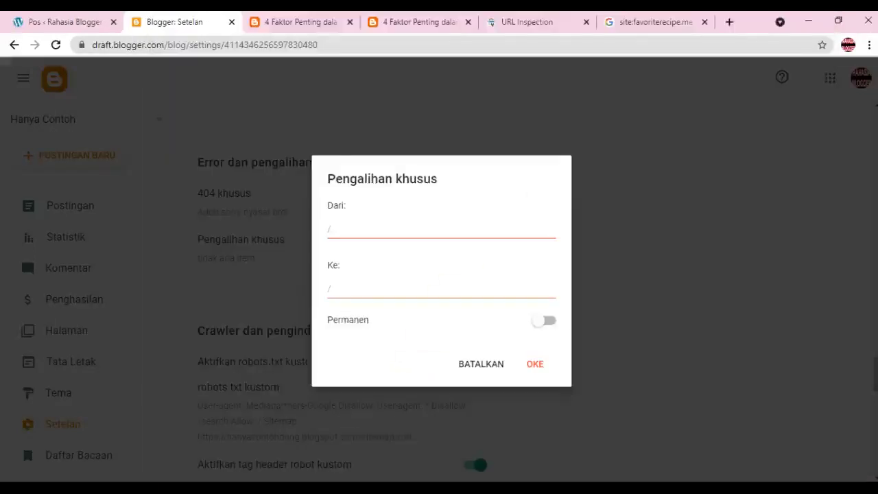
{"action": "right_click", "coordinate": [348, 235]}
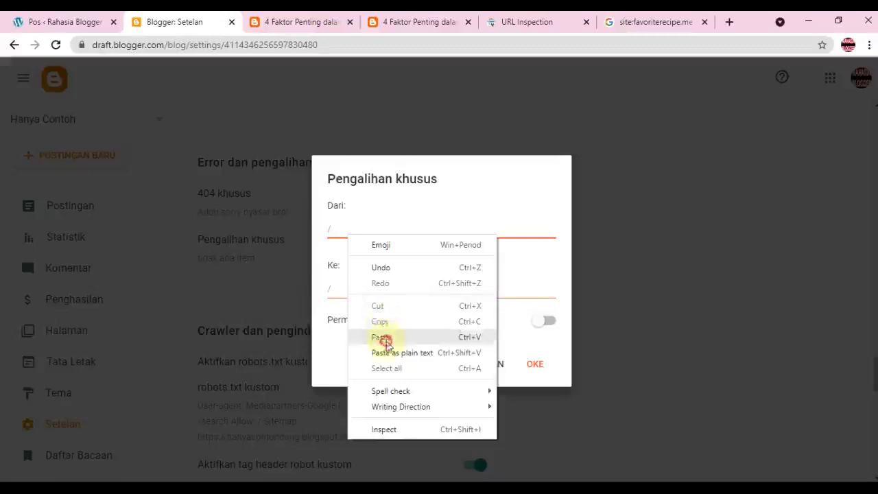
{"action": "left_click", "coordinate": [380, 336]}
{"action": "left_click_drag", "start_coordinate": [346, 232], "coordinate": [288, 235]}
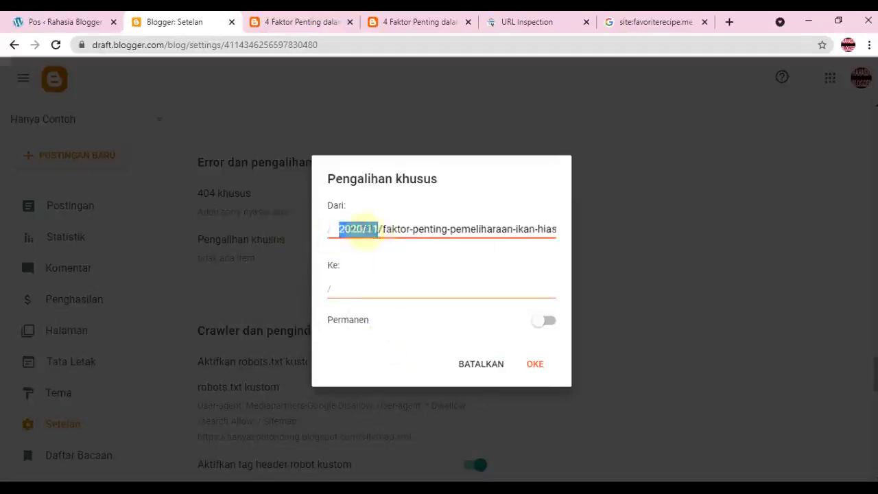
{"action": "left_click_drag", "start_coordinate": [418, 229], "coordinate": [586, 232]}
{"action": "left_click", "coordinate": [511, 231]}
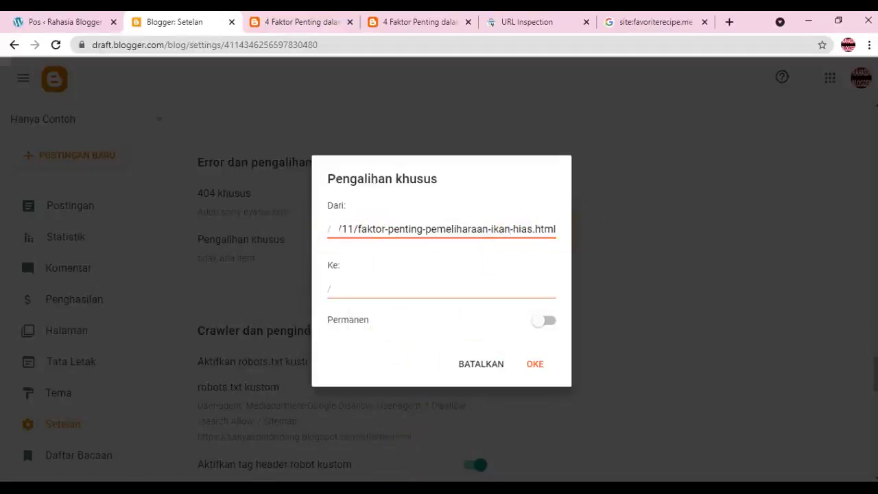
- Copy the path 2021/06/4-faktor-penting-dalam-pemeliharaan.html from the Notepad notes into the redirect's Ke field
{"action": "left_click", "coordinate": [341, 488]}
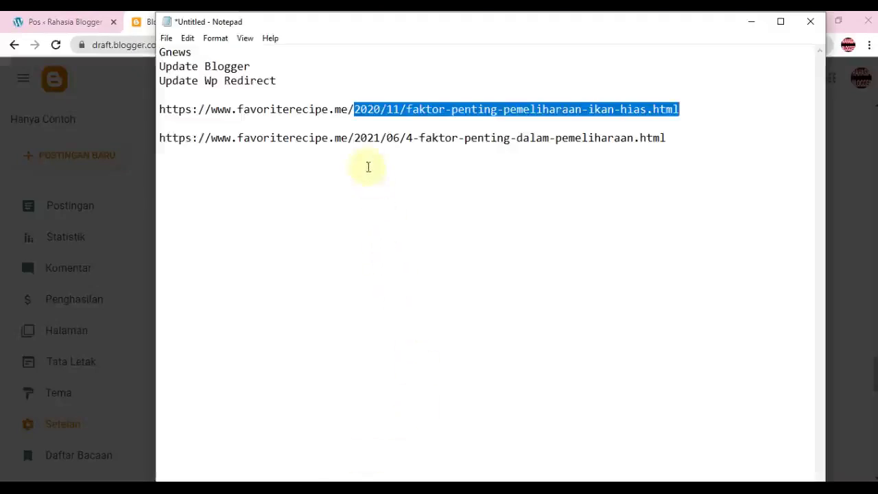
{"action": "left_click_drag", "start_coordinate": [354, 138], "coordinate": [676, 141]}
{"action": "right_click", "coordinate": [625, 143]}
{"action": "left_click", "coordinate": [643, 186]}
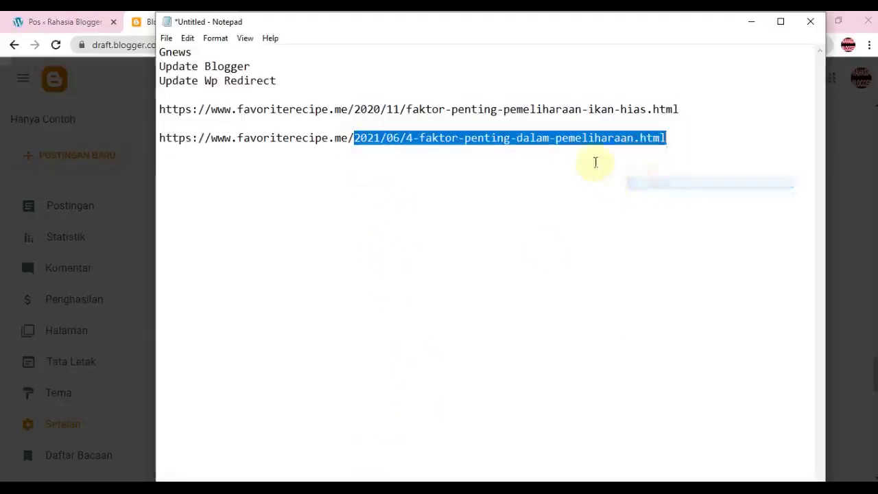
{"action": "left_click", "coordinate": [412, 488]}
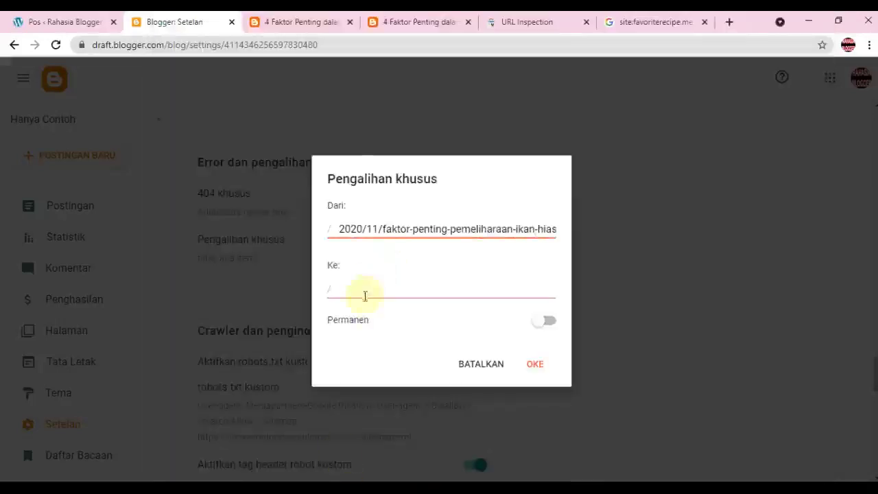
{"action": "right_click", "coordinate": [364, 295]}
{"action": "left_click", "coordinate": [435, 194]}
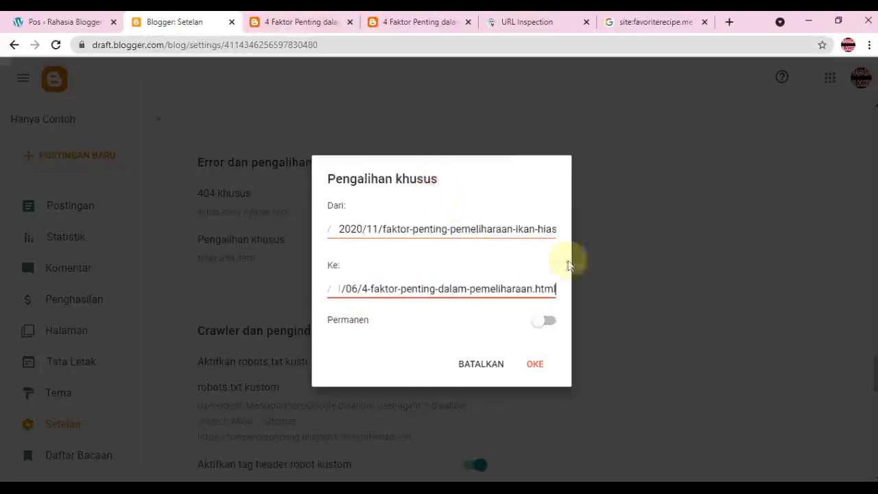
- Make the redirect permanent, accept the entry and save the custom redirect list
{"action": "left_click", "coordinate": [550, 324]}
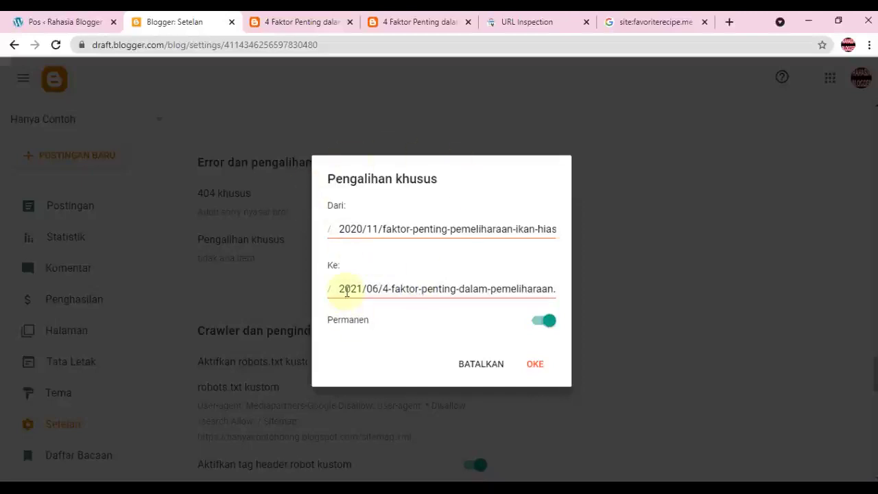
{"action": "left_click", "coordinate": [534, 364]}
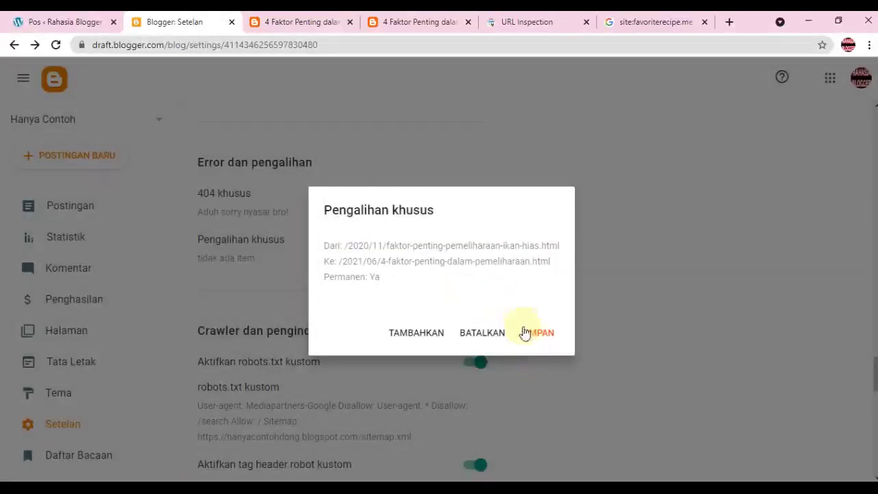
{"action": "left_click", "coordinate": [526, 336]}
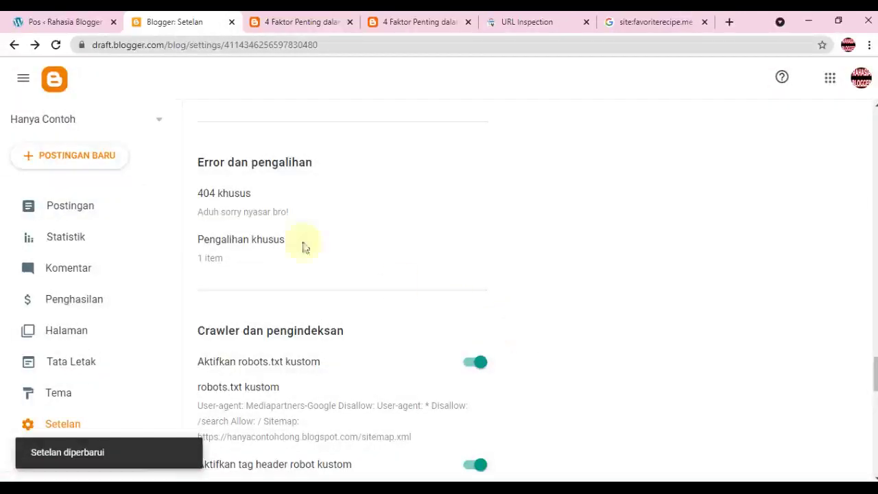
- Reload the open 2020 article page to test the redirect to the new post
{"action": "left_click", "coordinate": [306, 21]}
{"action": "left_click", "coordinate": [384, 17]}
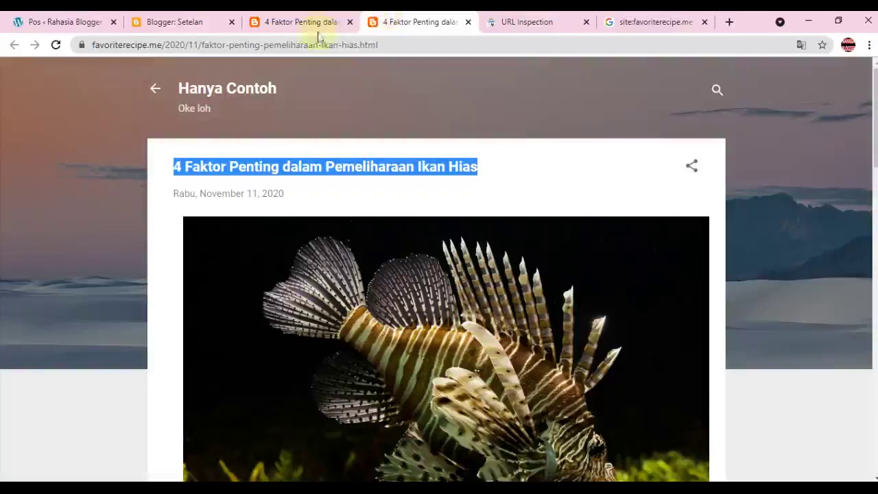
{"action": "left_click", "coordinate": [56, 45]}
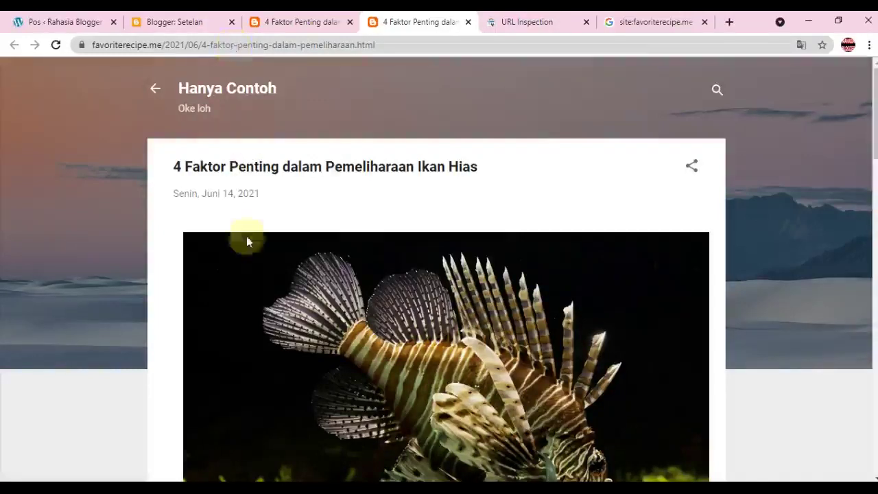
- Copy the full 2020 article URL from the Notepad notes and inspect it in Google Search Console
{"action": "key", "text": "alt+Tab"}
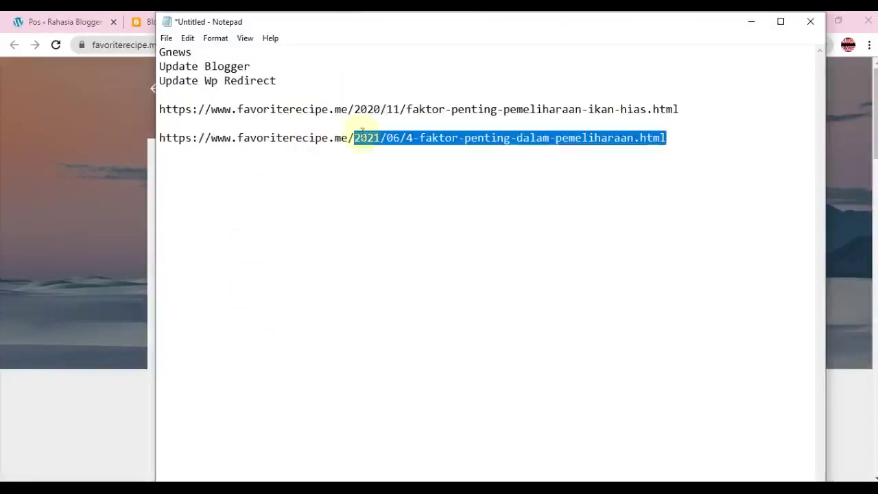
{"action": "left_click_drag", "start_coordinate": [687, 108], "coordinate": [159, 109]}
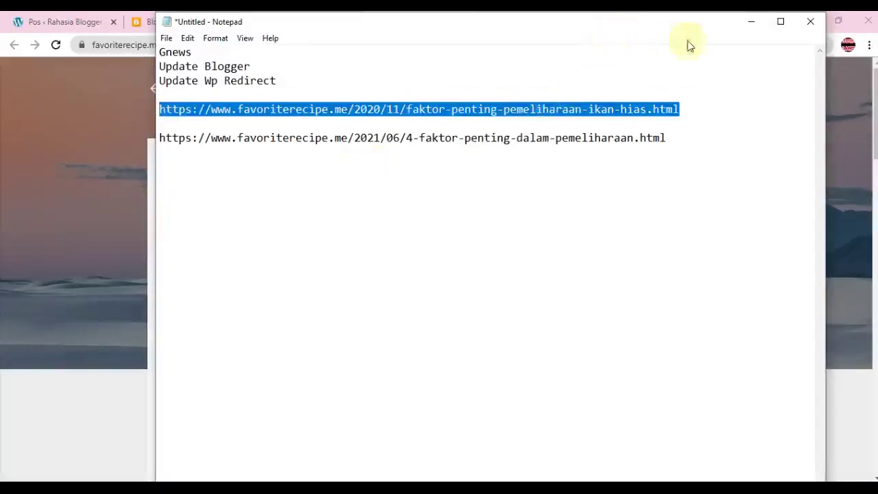
{"action": "left_click", "coordinate": [752, 22]}
{"action": "left_click", "coordinate": [514, 21]}
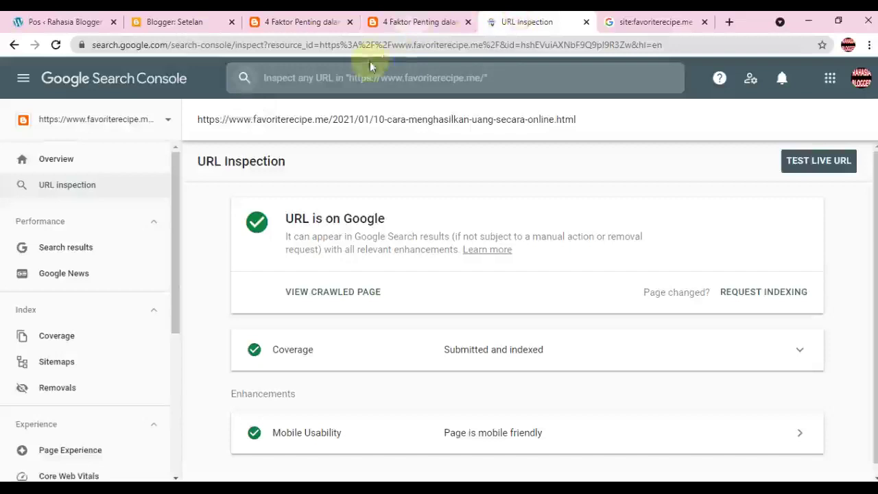
{"action": "left_click", "coordinate": [303, 79]}
{"action": "key", "text": "ctrl+v"}
{"action": "left_click", "coordinate": [240, 79]}
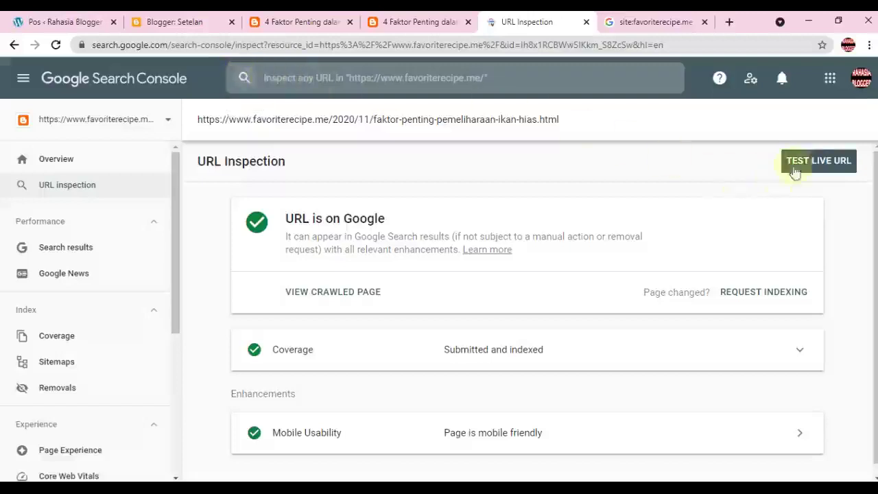
- Run a live test of the old URL and examine the Availability details, including the user-declared canonical
{"action": "left_click", "coordinate": [809, 162]}
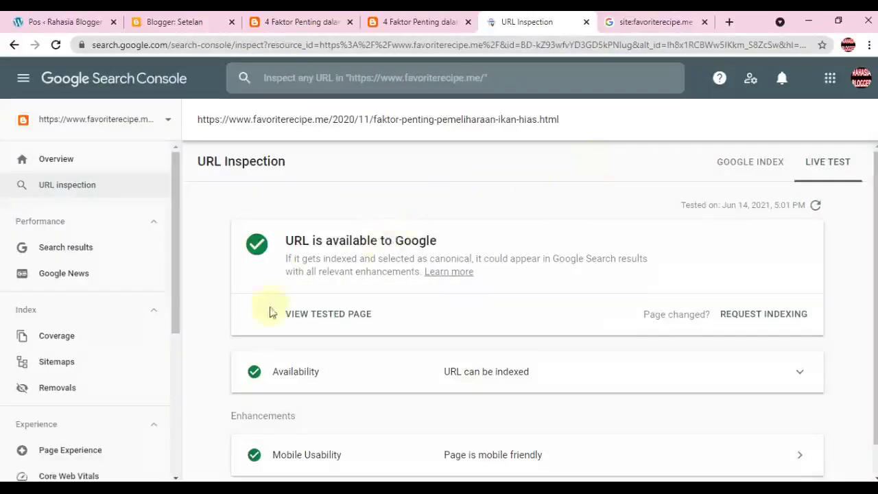
{"action": "left_click", "coordinate": [446, 377]}
{"action": "scroll", "coordinate": [443, 254], "scroll_direction": "down", "scroll_amount": 6}
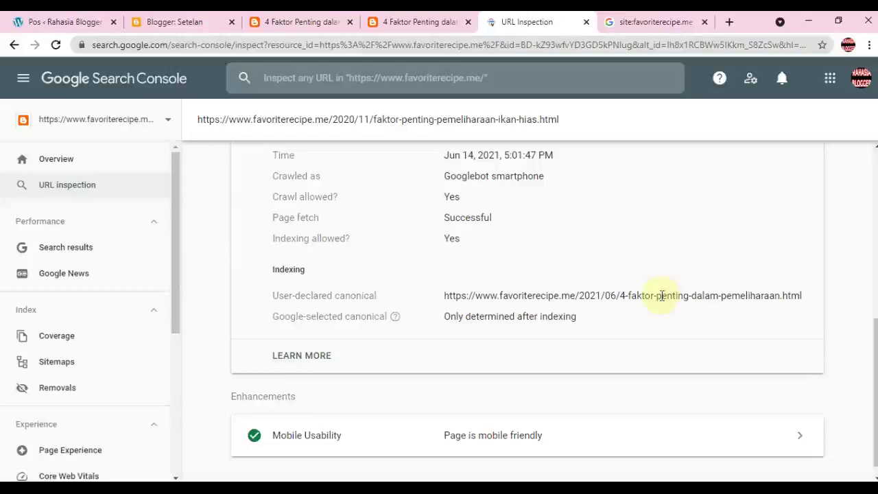
{"action": "scroll", "coordinate": [513, 229], "scroll_direction": "up", "scroll_amount": 4}
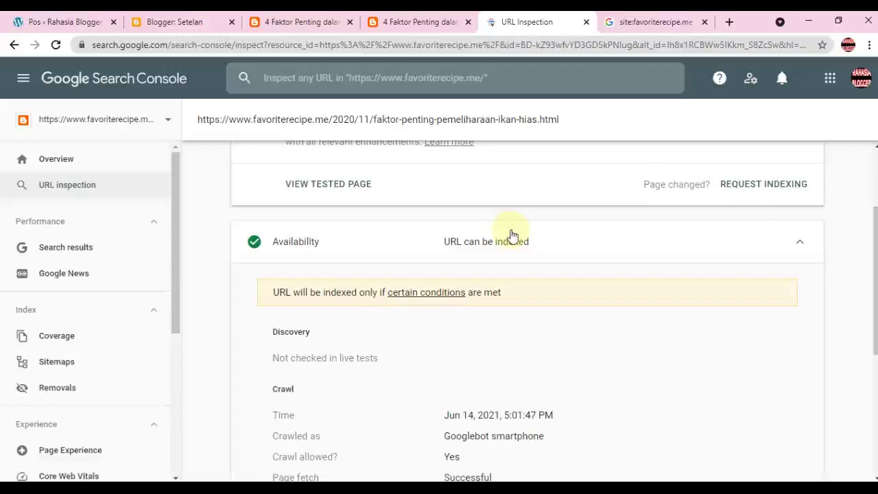
{"action": "scroll", "coordinate": [513, 236], "scroll_direction": "down", "scroll_amount": 2}
{"action": "scroll", "coordinate": [513, 236], "scroll_direction": "up", "scroll_amount": 4}
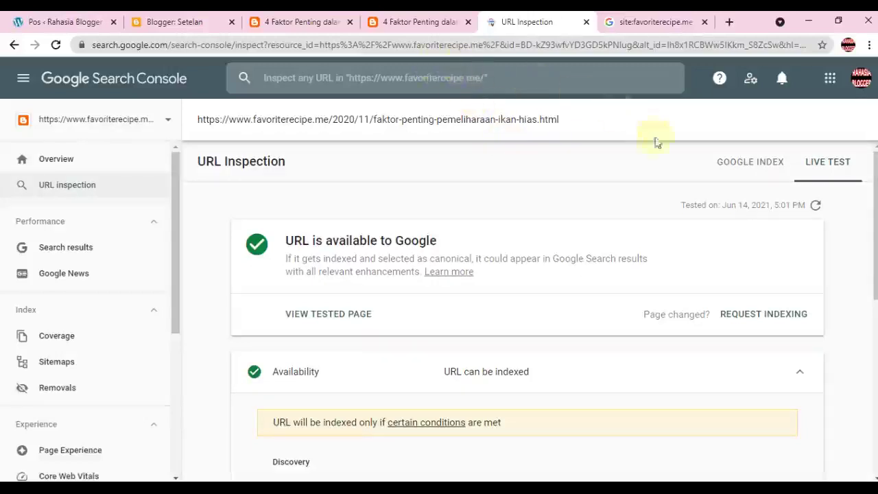
- Compare the two open article tabs and their URLs, and open the blog's home page from the Hanya Contoh title
{"action": "left_click", "coordinate": [396, 16]}
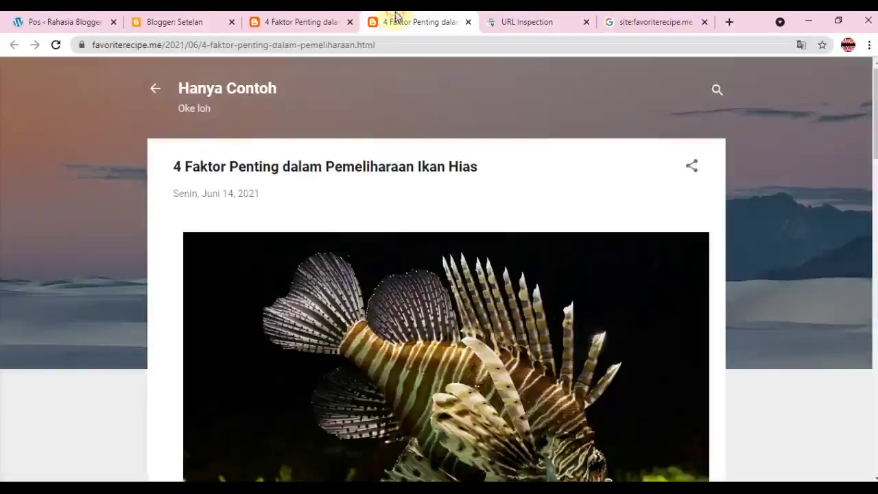
{"action": "left_click", "coordinate": [296, 19]}
{"action": "left_click", "coordinate": [387, 16]}
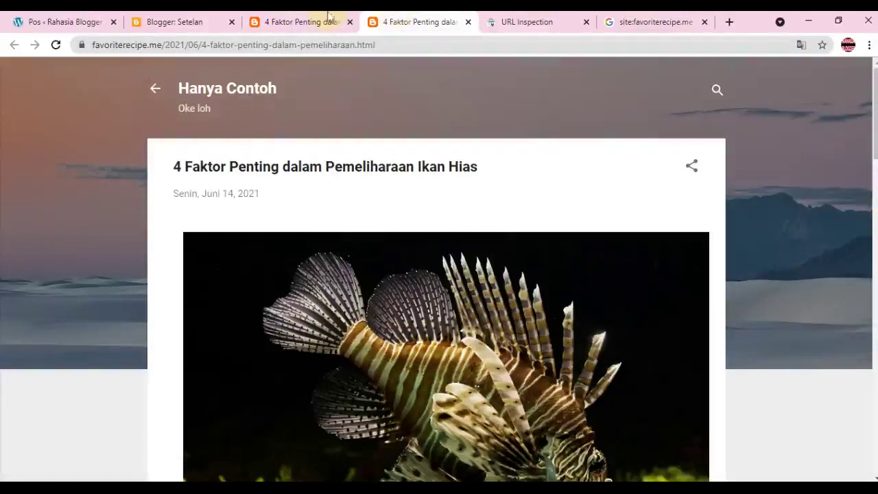
{"action": "left_click", "coordinate": [295, 21]}
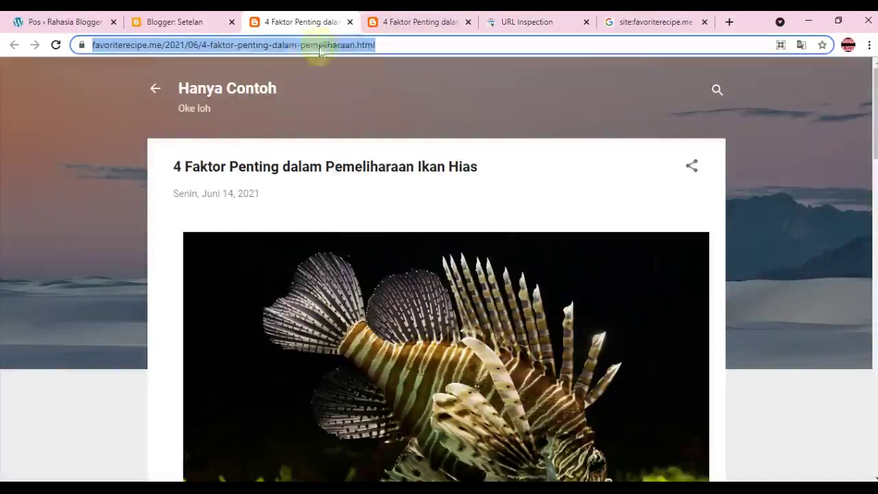
{"action": "left_click", "coordinate": [210, 97]}
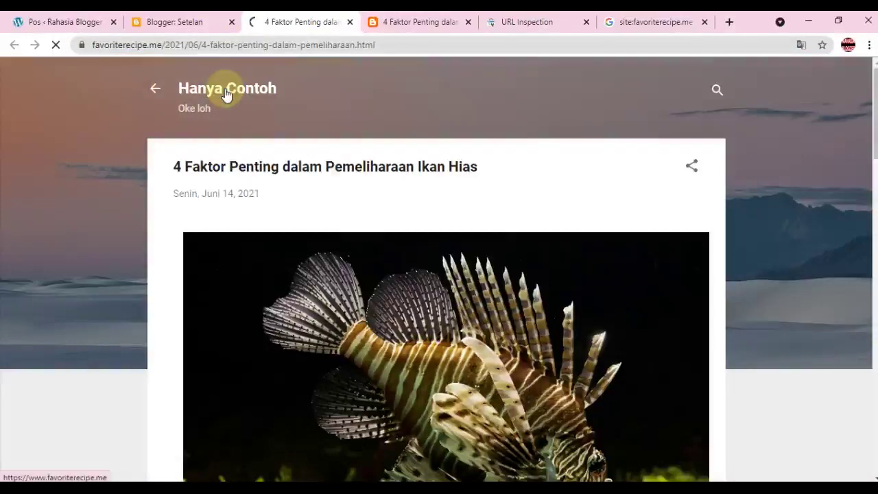
- Open the November 2020 ornamental-fish article from the blog's home page to test its redirect, and return to the home page
{"action": "scroll", "coordinate": [265, 126], "scroll_direction": "down", "scroll_amount": 15}
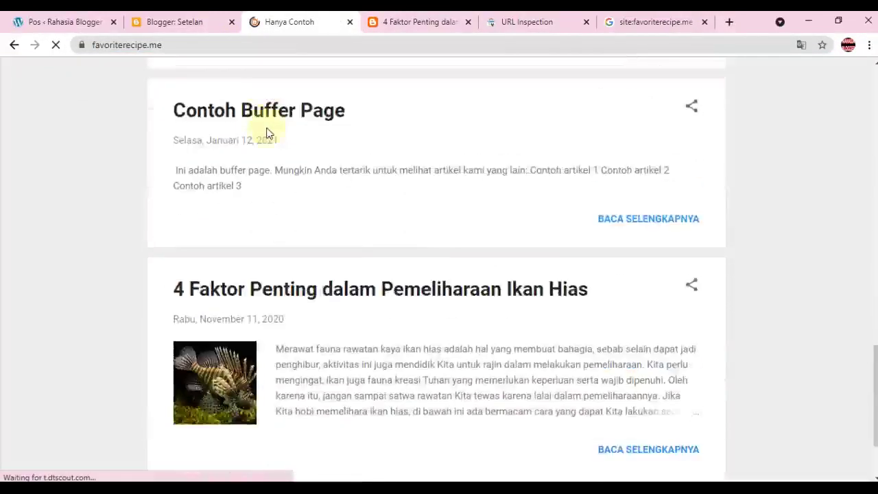
{"action": "left_click", "coordinate": [316, 190]}
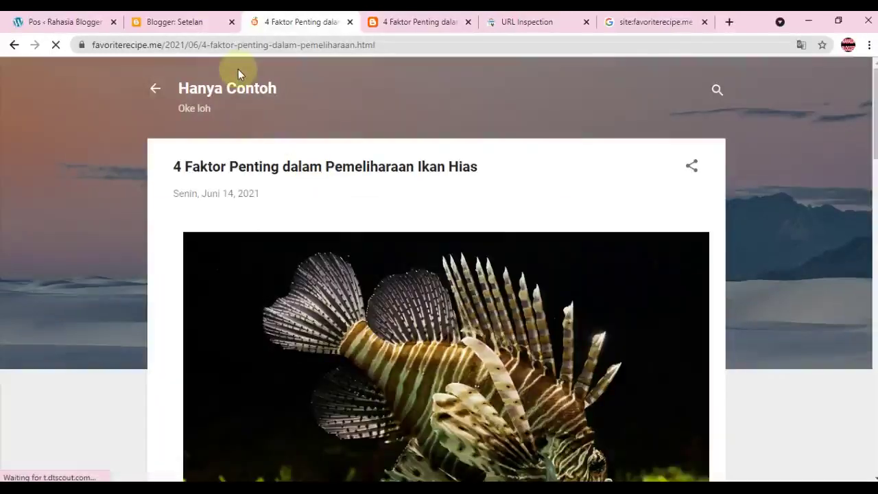
{"action": "left_click", "coordinate": [154, 89]}
- Compare the Blogger posts list, the blog home page, the new article's URL and the old URL's live test in Search Console
{"action": "left_click", "coordinate": [177, 17]}
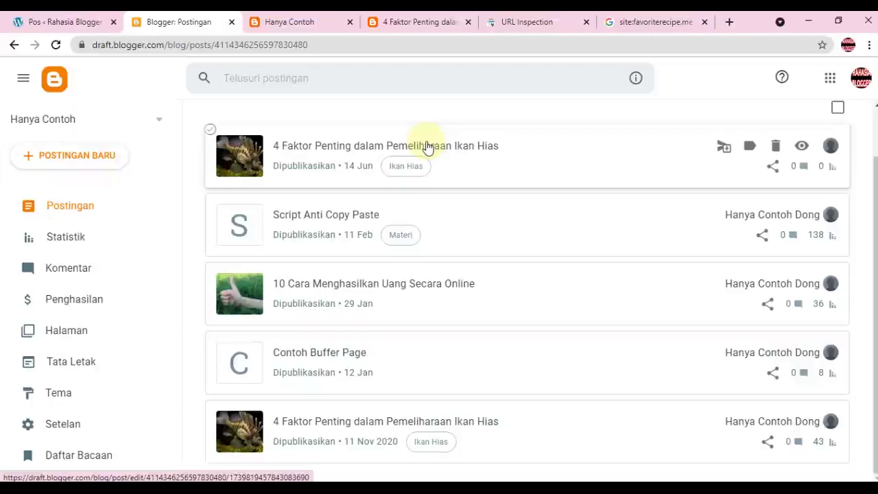
{"action": "left_click", "coordinate": [295, 16]}
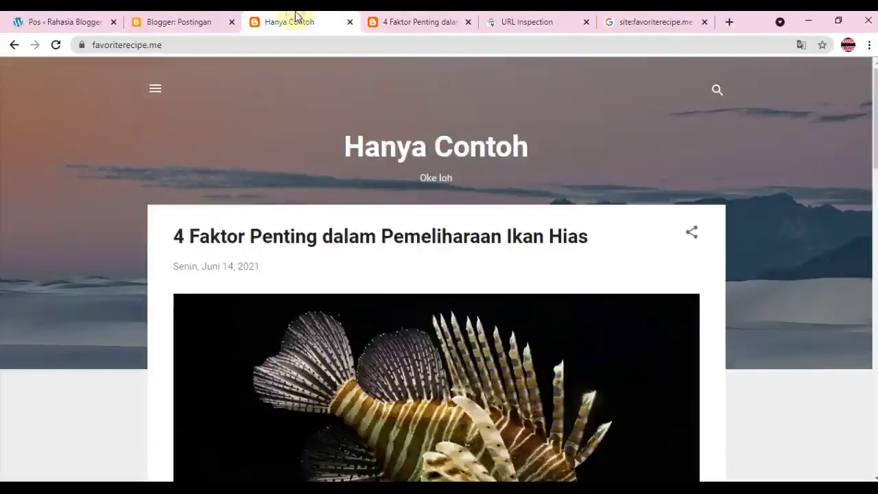
{"action": "left_click", "coordinate": [394, 17]}
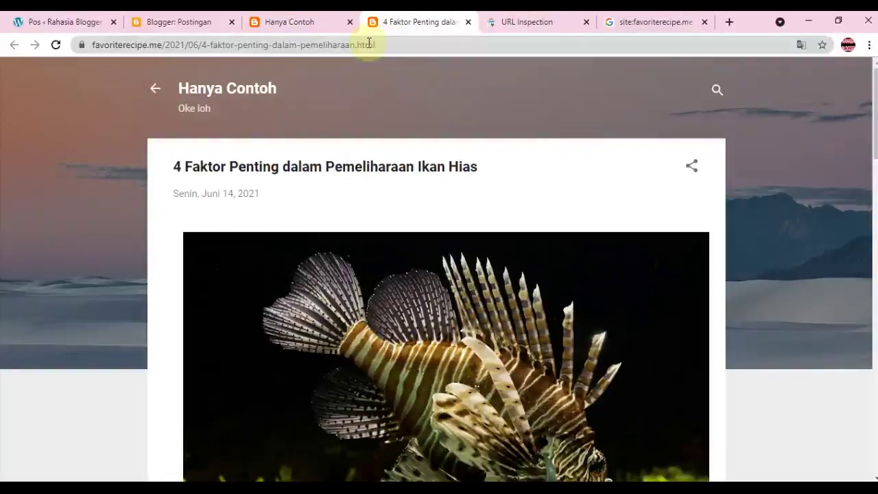
{"action": "left_click", "coordinate": [308, 21]}
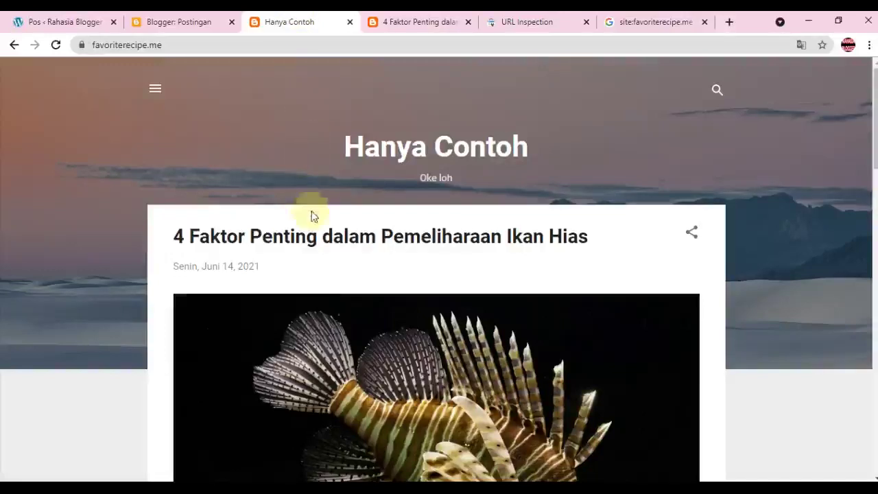
{"action": "left_click", "coordinate": [539, 21]}
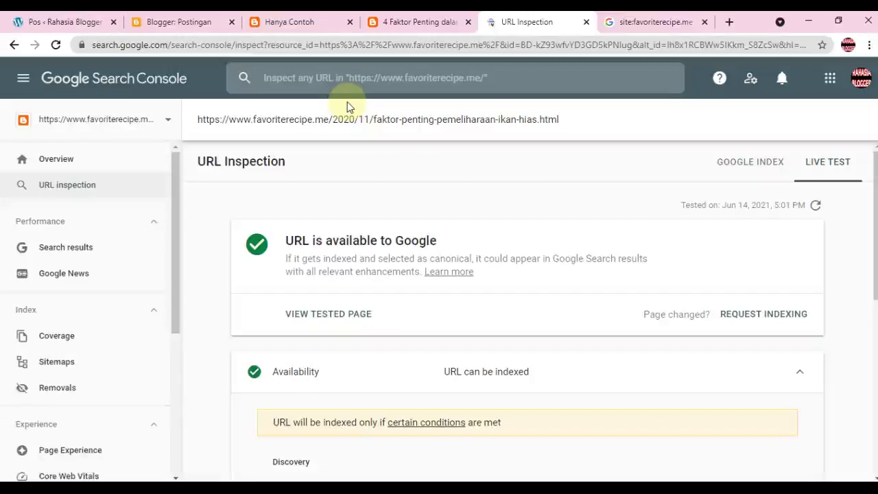
{"action": "left_click", "coordinate": [445, 24]}
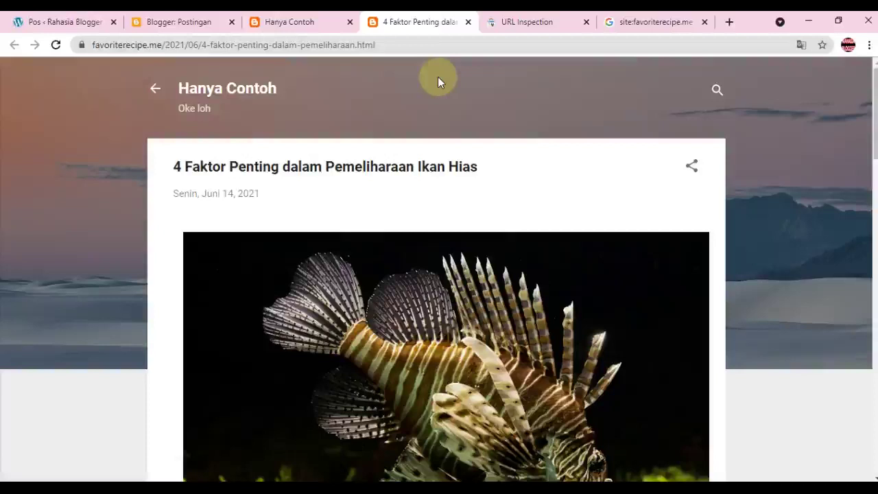
- Review the site:favoriterecipe.me search results, the new article and the blog home page, and return to the Blogger posts list
{"action": "left_click", "coordinate": [647, 19]}
{"action": "scroll", "coordinate": [281, 229], "scroll_direction": "down", "scroll_amount": 4}
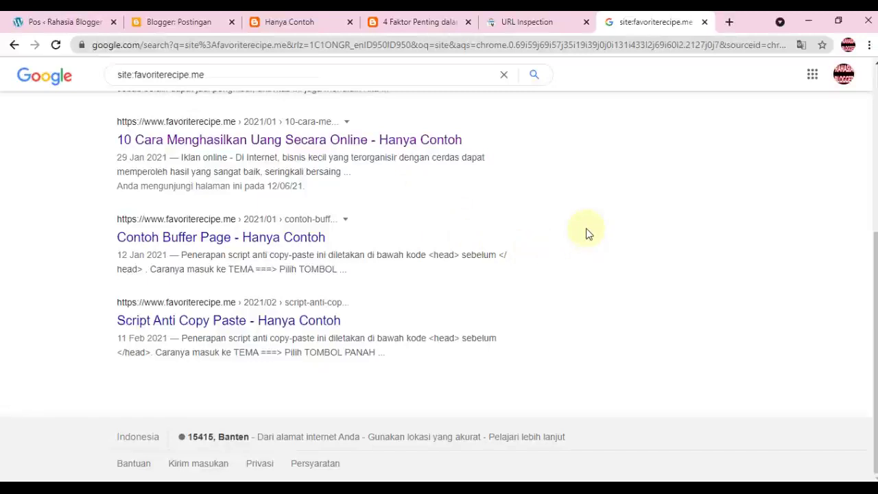
{"action": "left_click", "coordinate": [414, 20]}
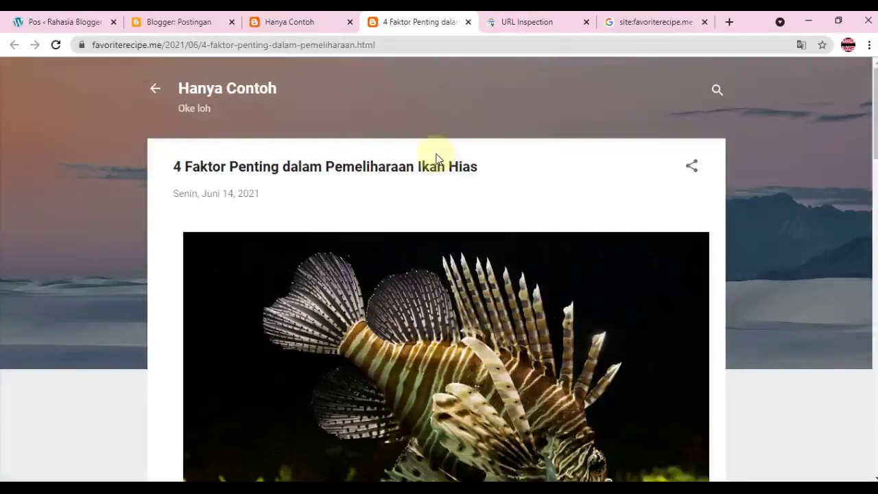
{"action": "left_click", "coordinate": [285, 17]}
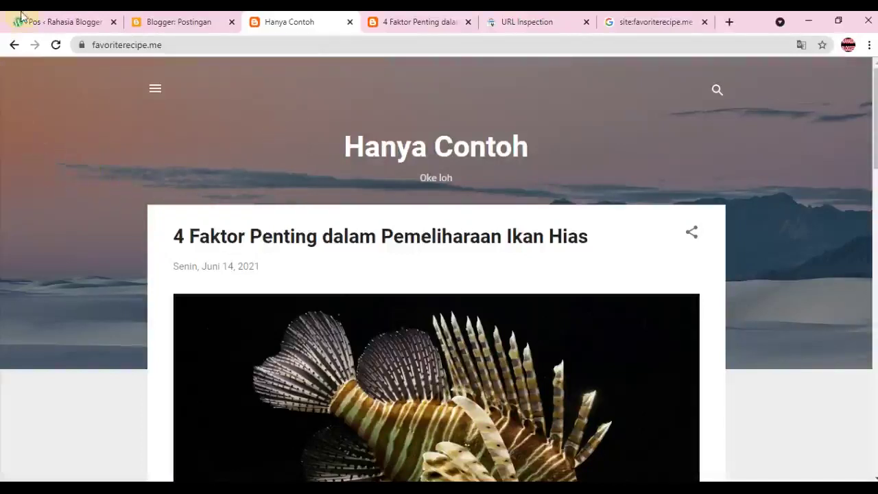
{"action": "left_click", "coordinate": [171, 15]}
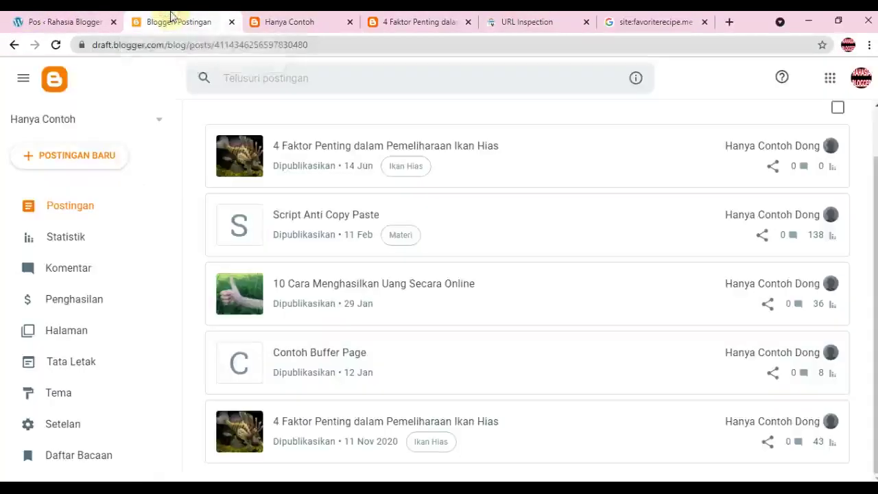
- Switch to the WordPress posts list and open the published Lorem Ipsum post in a new browser tab
{"action": "left_click", "coordinate": [33, 15]}
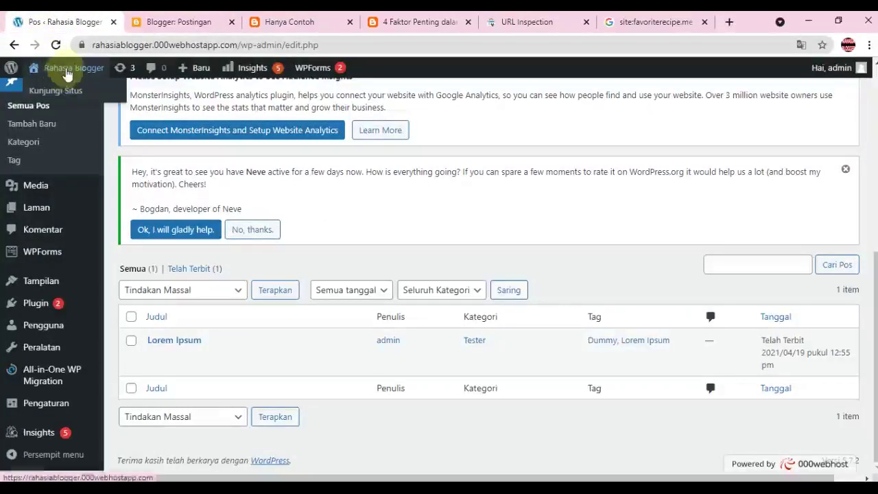
{"action": "mouse_move", "coordinate": [55, 304]}
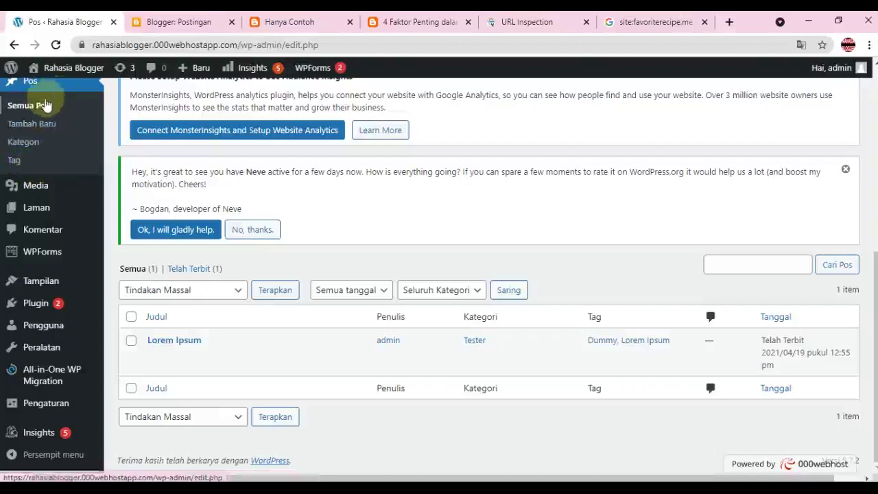
{"action": "mouse_move", "coordinate": [171, 347]}
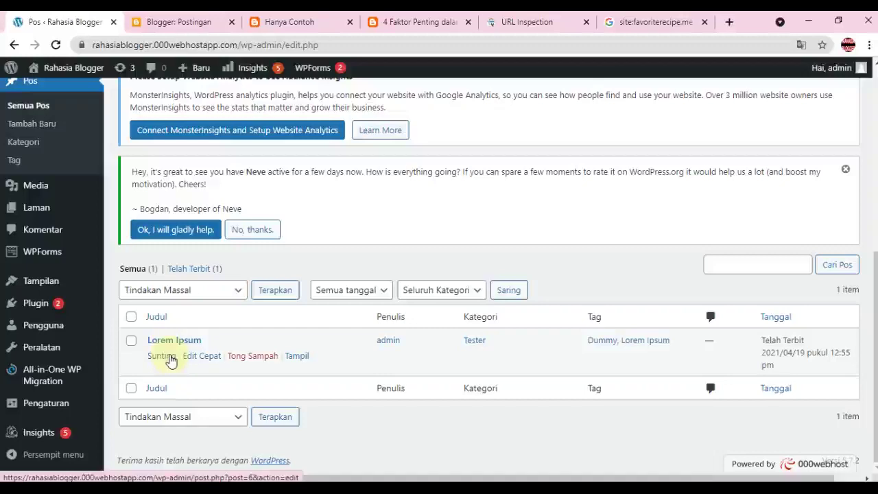
{"action": "left_click", "coordinate": [170, 358]}
{"action": "left_click_drag", "start_coordinate": [170, 360], "coordinate": [240, 374]}
{"action": "right_click", "coordinate": [296, 356]}
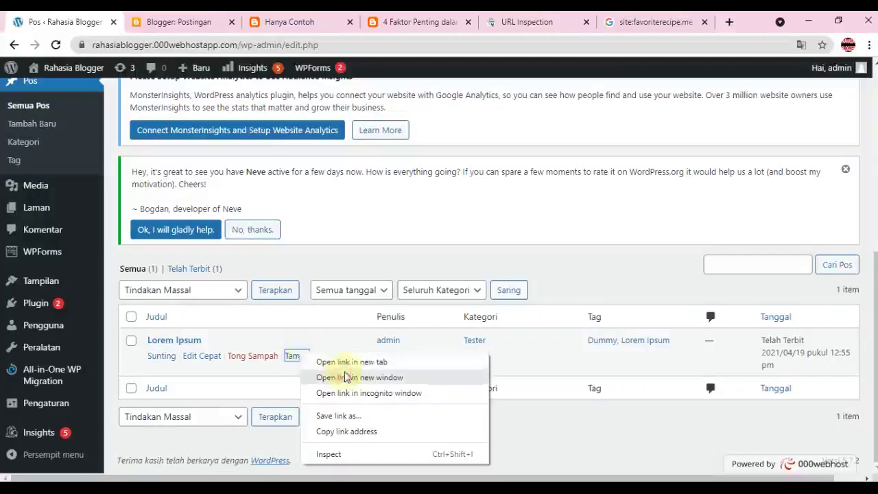
{"action": "left_click", "coordinate": [346, 361]}
{"action": "left_click", "coordinate": [167, 17]}
{"action": "left_click", "coordinate": [62, 15]}
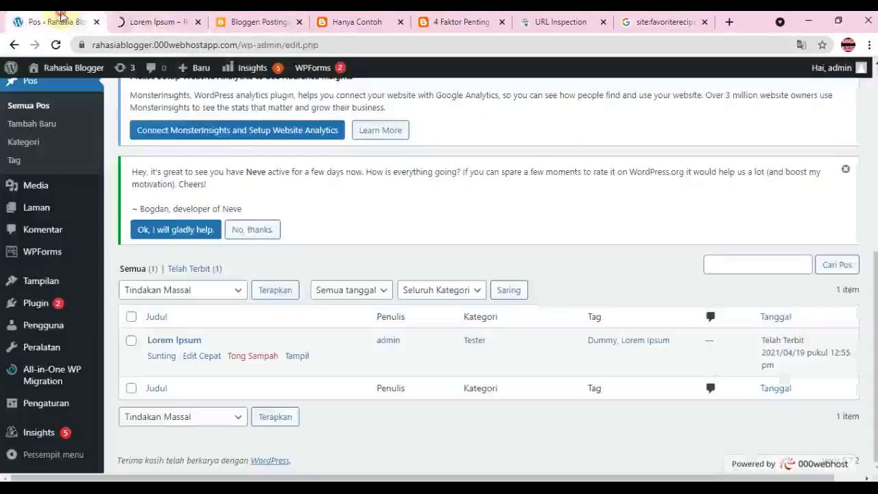
{"action": "left_click", "coordinate": [150, 19]}
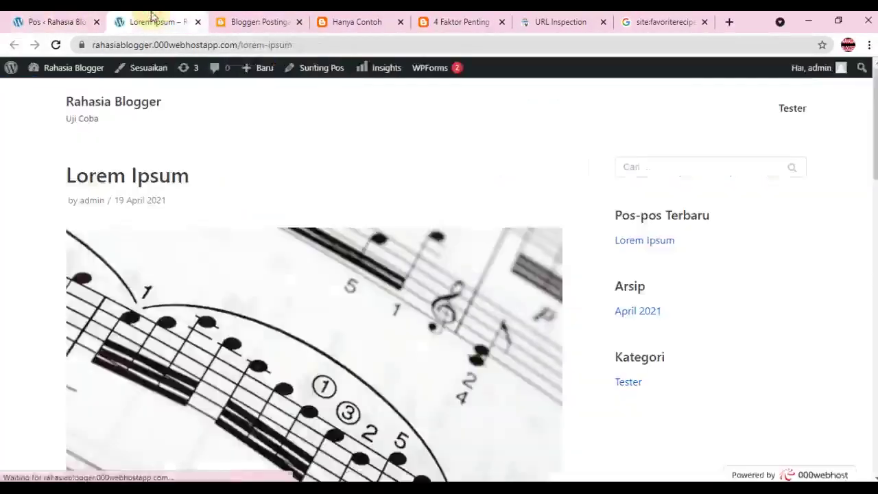
- Copy the Lorem Ipsum post's URL into the Notepad notes, leaving a blank line below the 2021 article URL
{"action": "left_click", "coordinate": [176, 46]}
{"action": "key", "text": "ctrl+c"}
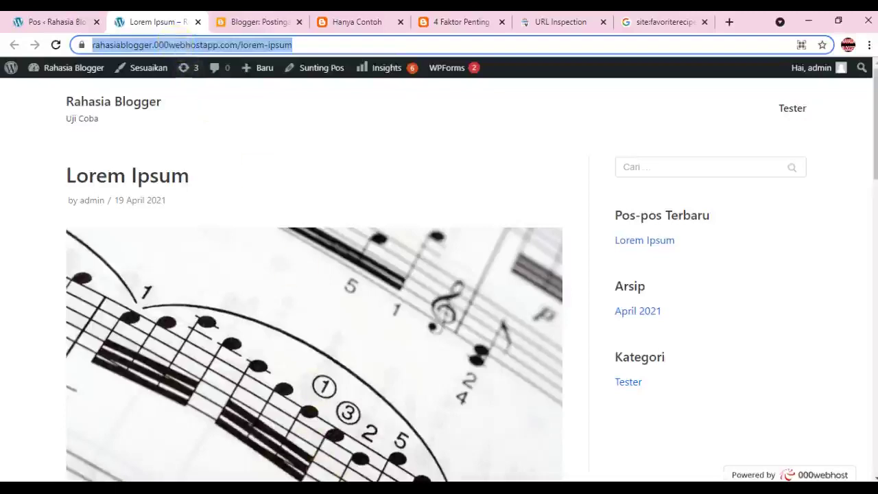
{"action": "key", "text": "alt+Tab"}
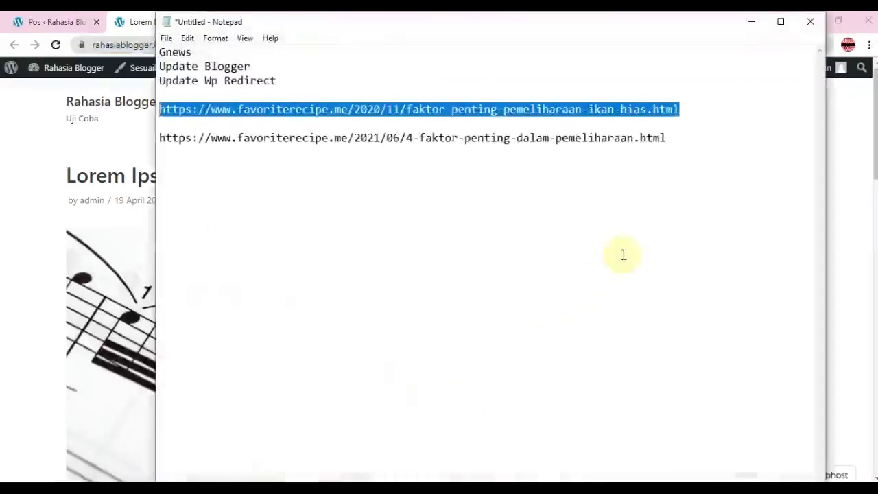
{"action": "left_click", "coordinate": [673, 143]}
{"action": "key", "text": "Return"}
{"action": "key", "text": "Return"}
{"action": "key", "text": "ctrl+v"}
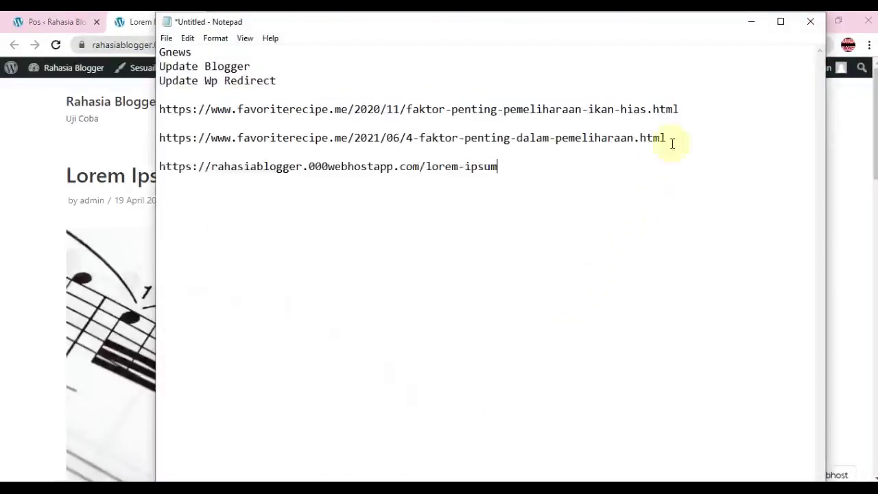
- Open the Lorem Ipsum post in the WordPress editor and copy all of its content blocks
{"action": "left_click", "coordinate": [38, 21]}
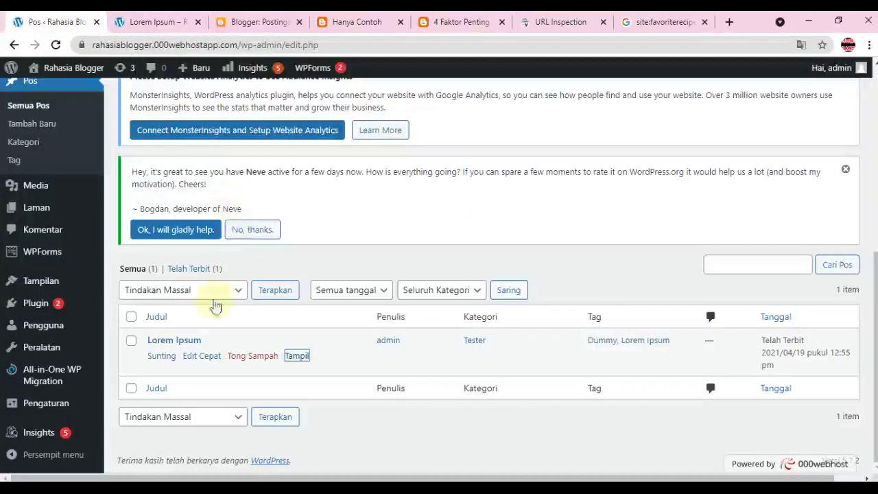
{"action": "left_click", "coordinate": [159, 356]}
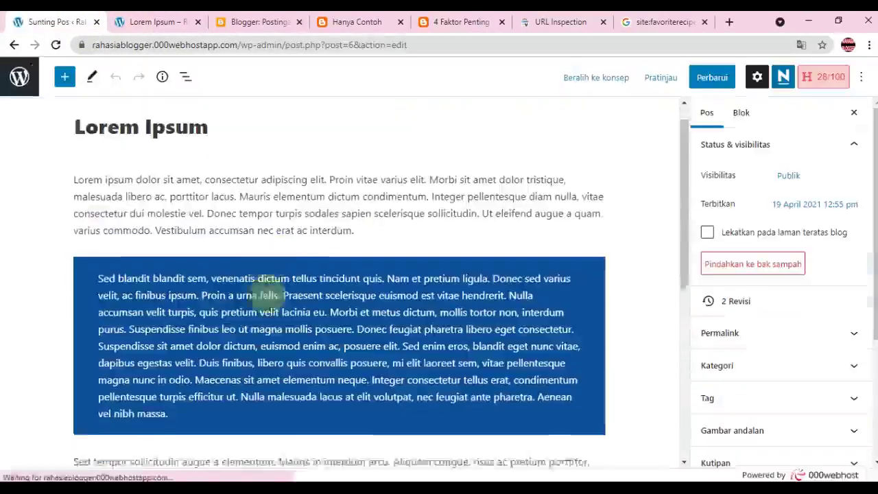
{"action": "scroll", "coordinate": [265, 290], "scroll_direction": "down", "scroll_amount": 5}
{"action": "left_click", "coordinate": [244, 325]}
{"action": "key", "text": "ctrl+a"}
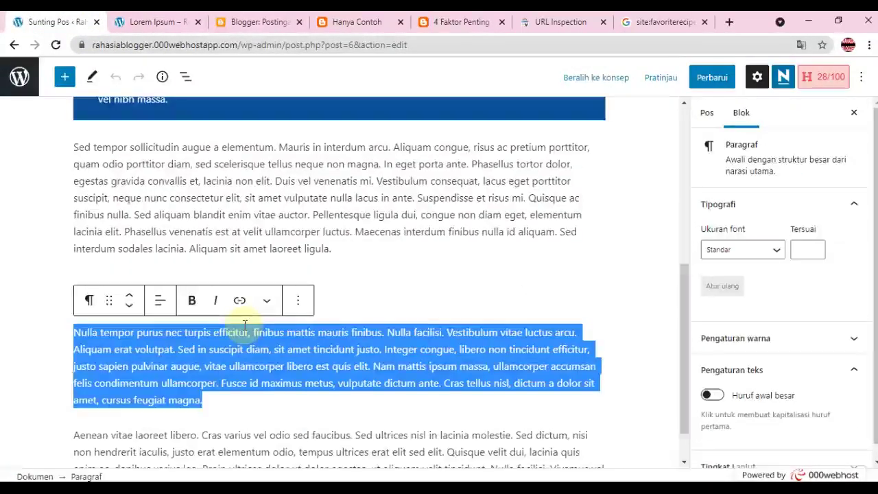
{"action": "key", "text": "ctrl+a"}
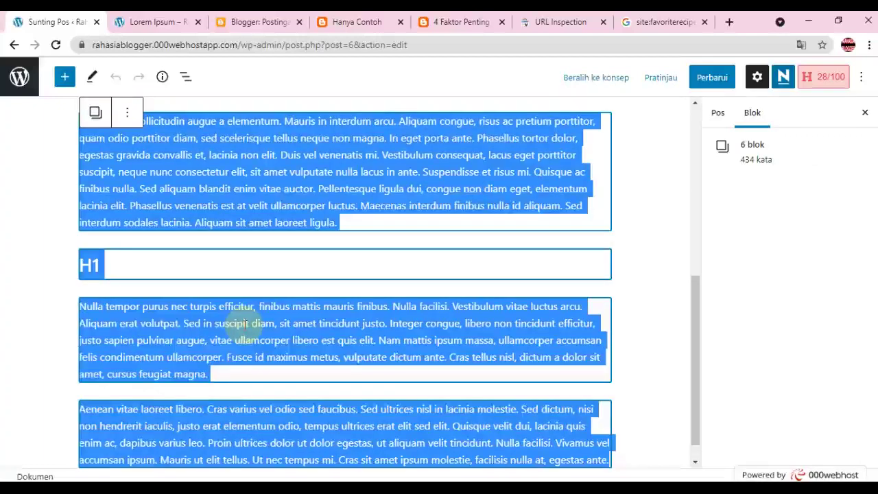
{"action": "key", "text": "ctrl+c"}
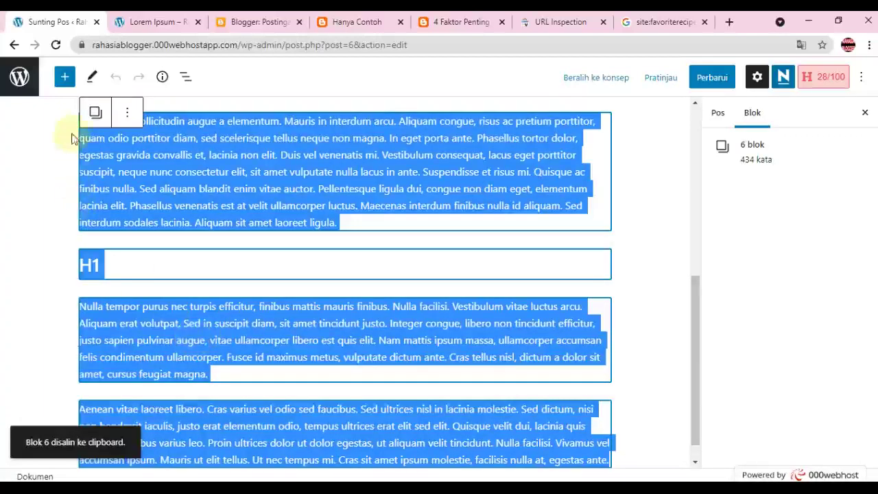
- Create a new WordPress post and paste the copied Lorem Ipsum content into its body
{"action": "left_click", "coordinate": [23, 81]}
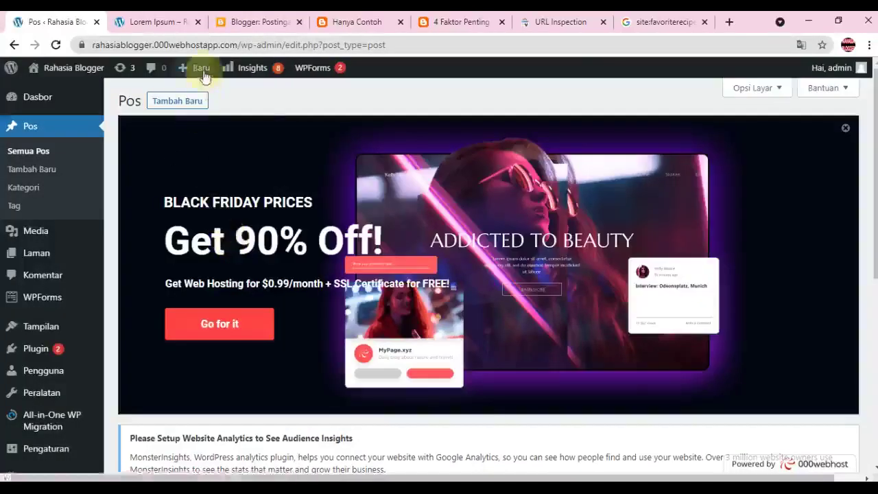
{"action": "mouse_move", "coordinate": [201, 68]}
{"action": "left_click", "coordinate": [203, 91]}
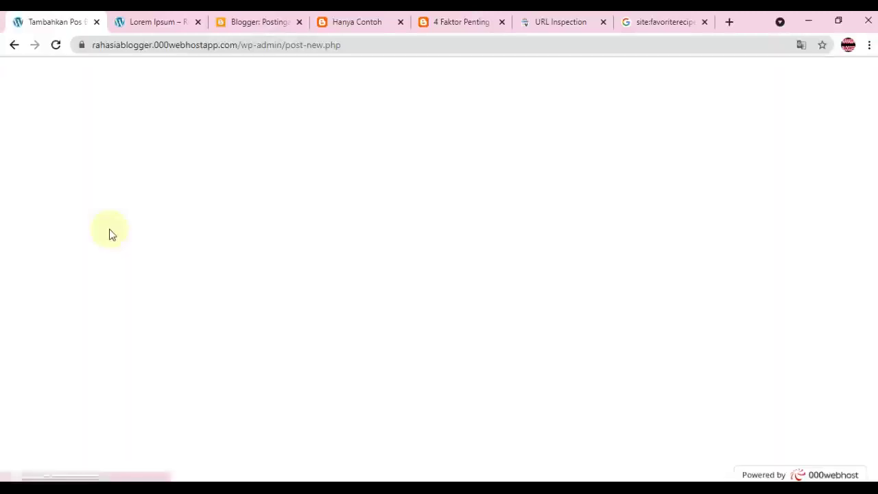
{"action": "left_click", "coordinate": [122, 204]}
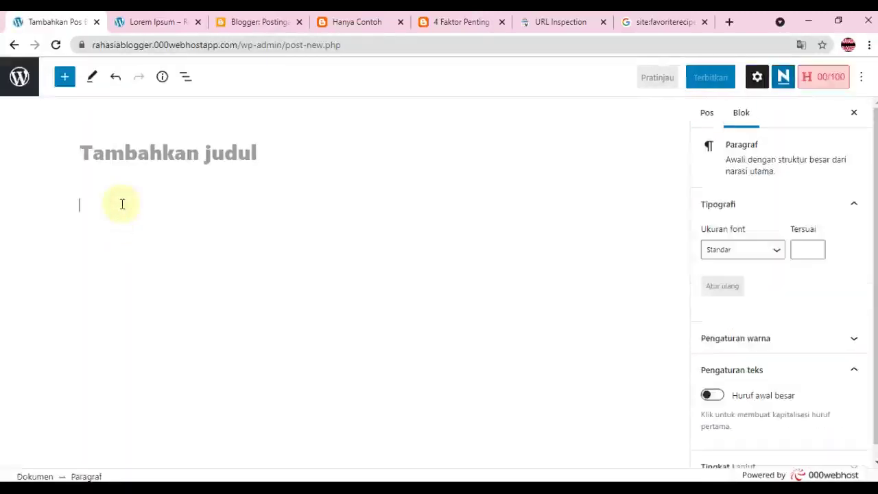
{"action": "key", "text": "ctrl+v"}
{"action": "scroll", "coordinate": [168, 203], "scroll_direction": "up", "scroll_amount": 2}
{"action": "scroll", "coordinate": [170, 199], "scroll_direction": "up", "scroll_amount": 3}
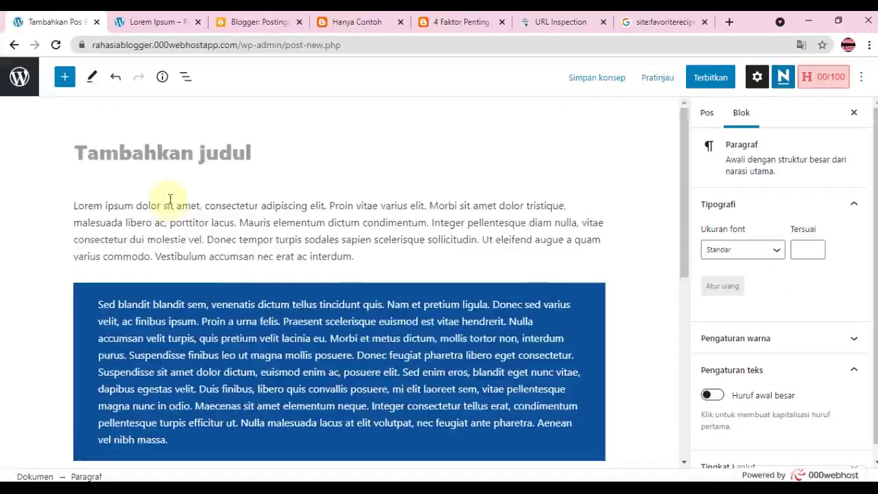
- Copy the title "Lorem Ipsum" from the published post and paste it as the new post's title
{"action": "left_click", "coordinate": [148, 18]}
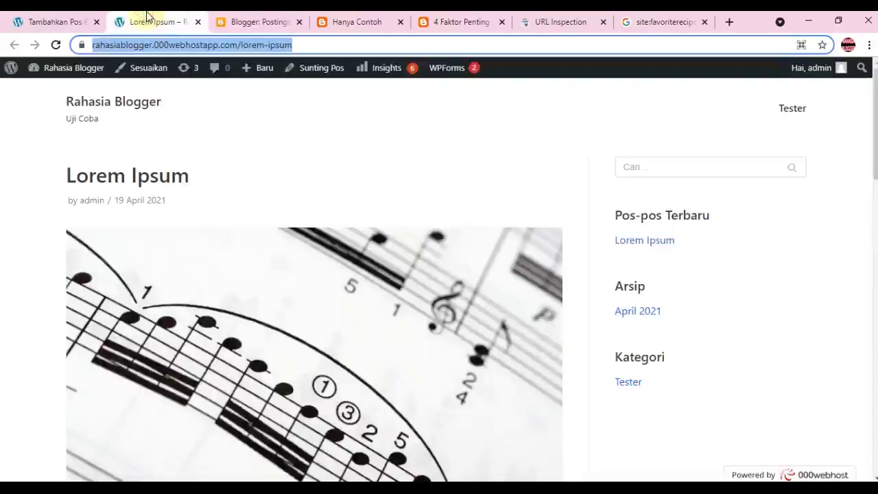
{"action": "left_click_drag", "start_coordinate": [201, 176], "coordinate": [67, 178]}
{"action": "left_click", "coordinate": [60, 21]}
{"action": "key", "text": "ctrl+v"}
{"action": "left_click", "coordinate": [148, 15]}
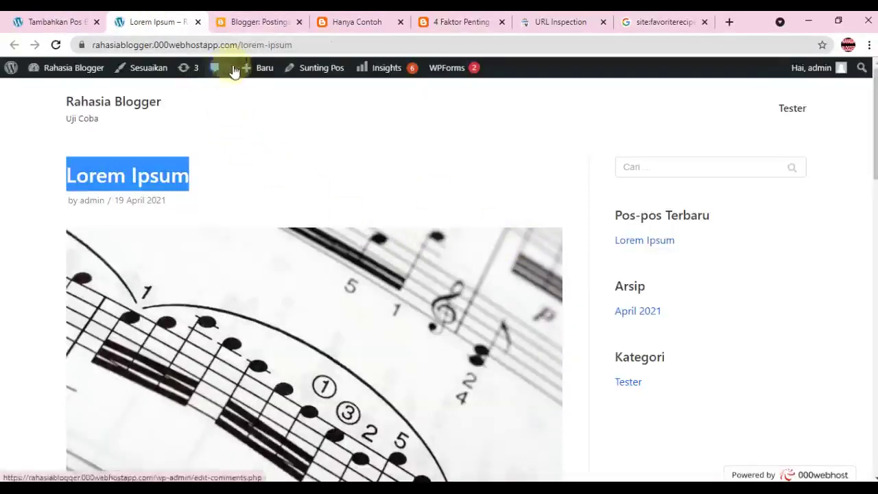
{"action": "left_click", "coordinate": [32, 13]}
- Look over the pasted content of the new post and expand its Permalink settings
{"action": "scroll", "coordinate": [589, 278], "scroll_direction": "down", "scroll_amount": 5}
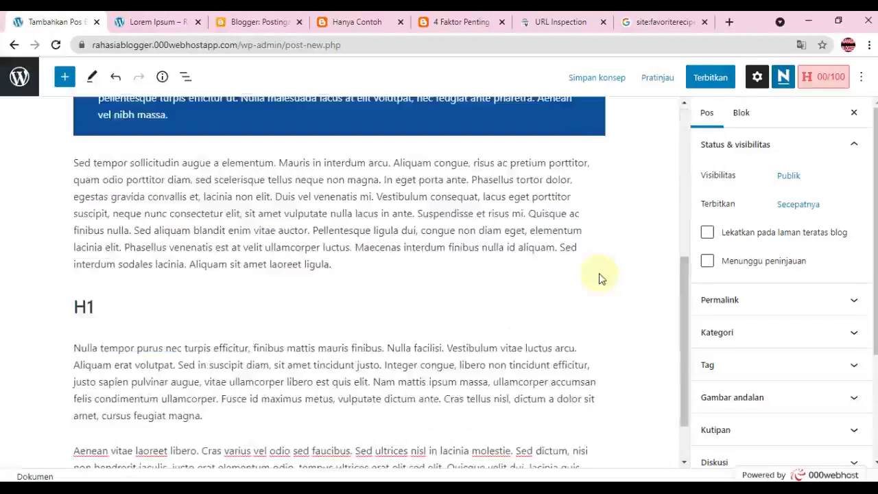
{"action": "scroll", "coordinate": [579, 266], "scroll_direction": "down", "scroll_amount": 1}
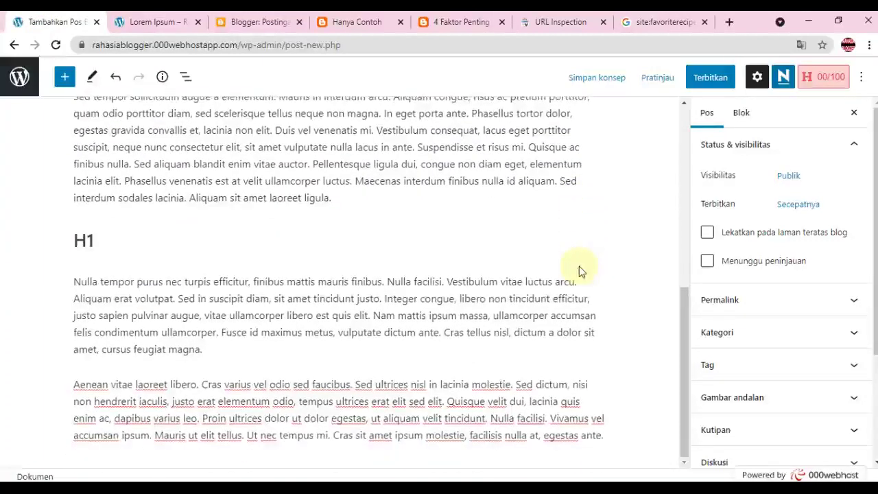
{"action": "left_click", "coordinate": [792, 306]}
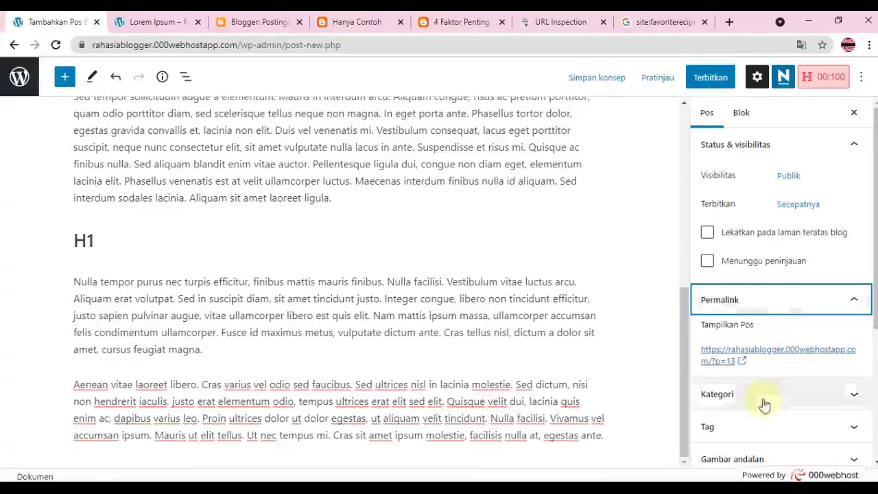
- Publish the new Lorem Ipsum post and confirm the pre-publish check
{"action": "left_click", "coordinate": [364, 167]}
{"action": "scroll", "coordinate": [365, 167], "scroll_direction": "up", "scroll_amount": 5}
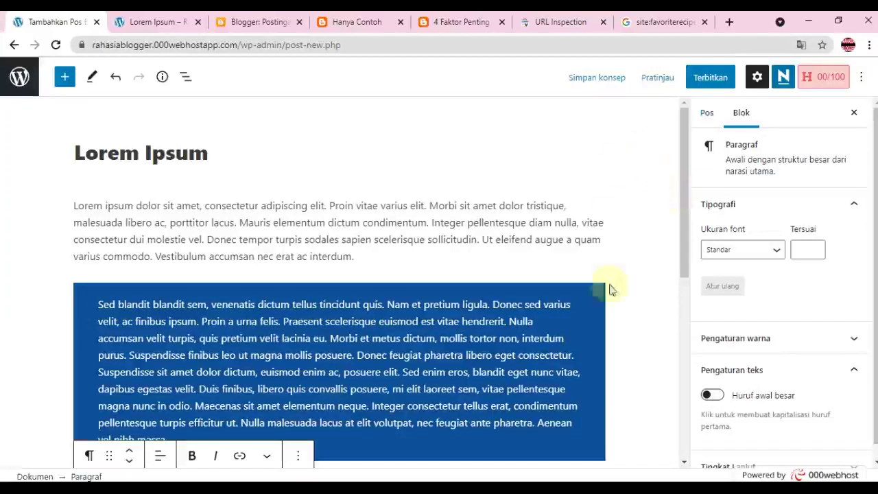
{"action": "left_click", "coordinate": [709, 77]}
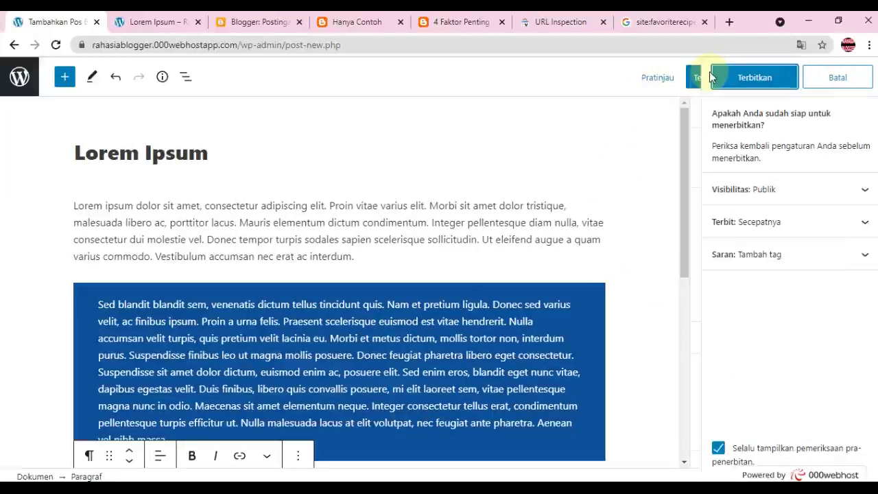
{"action": "left_click", "coordinate": [738, 79]}
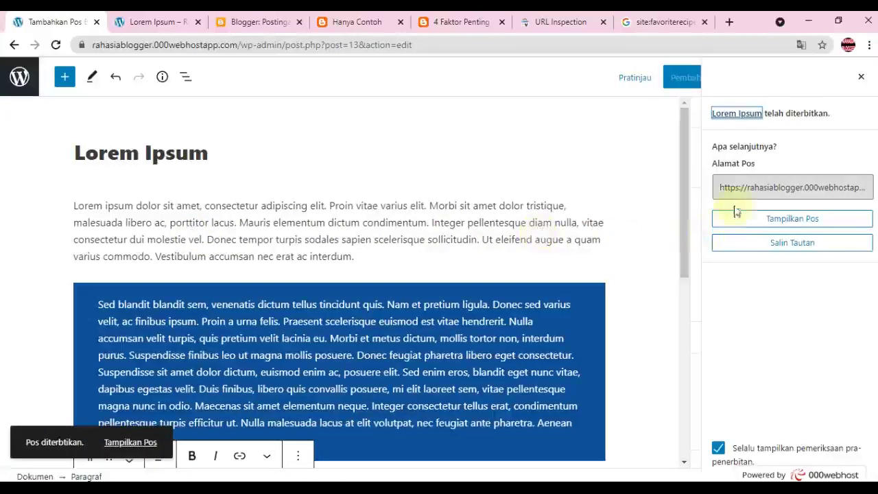
- Copy the new post's address, paste it below the old lorem-ipsum URL in the Notepad list, and close the post-publish panel
{"action": "left_click", "coordinate": [738, 189]}
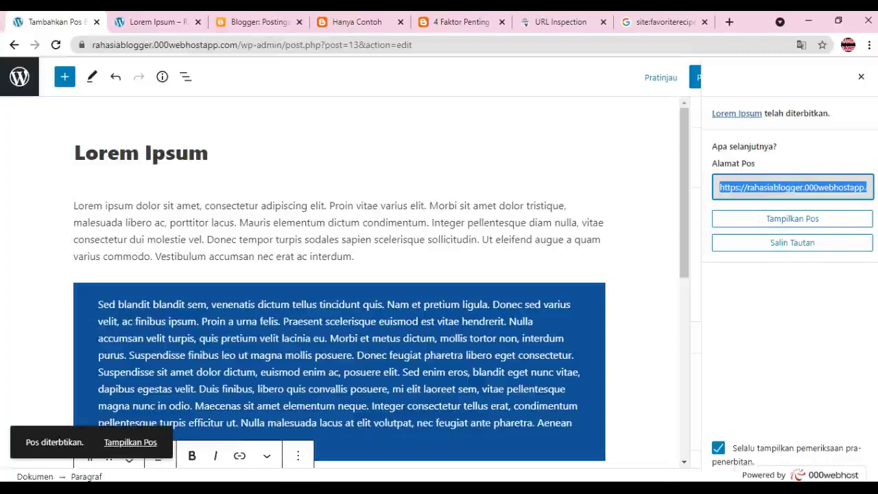
{"action": "key", "text": "alt+Tab"}
{"action": "key", "text": "Return"}
{"action": "key", "text": "Return"}
{"action": "key", "text": "ctrl+v"}
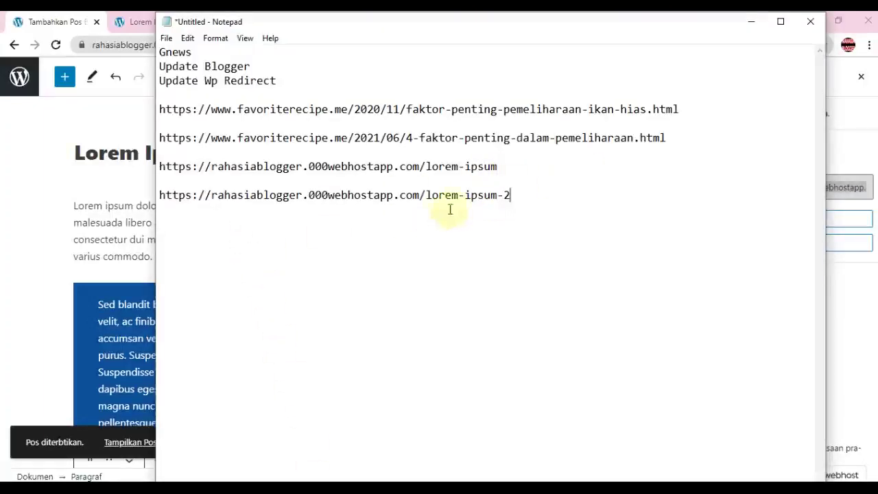
{"action": "left_click", "coordinate": [3, 220]}
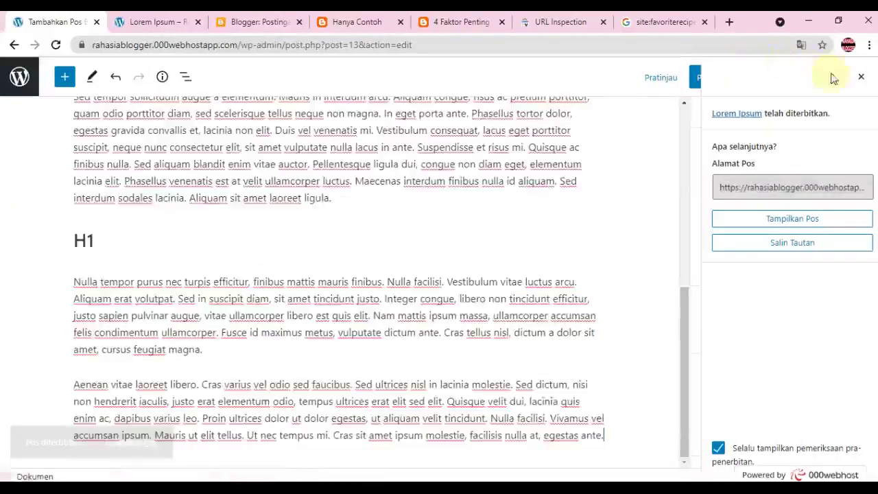
{"action": "left_click", "coordinate": [861, 76]}
- Open the Rahasia Blogger homepage and compare the new and old Lorem Ipsum posts with their link addresses
{"action": "left_click", "coordinate": [158, 15]}
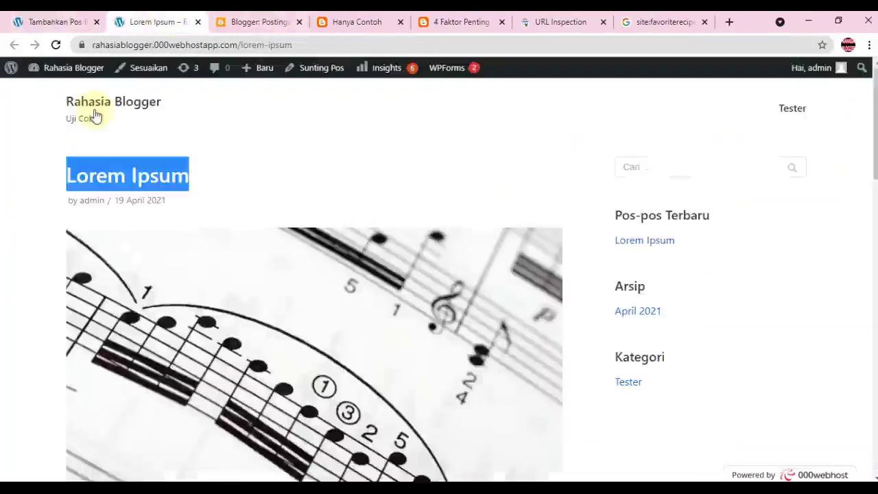
{"action": "left_click", "coordinate": [101, 104]}
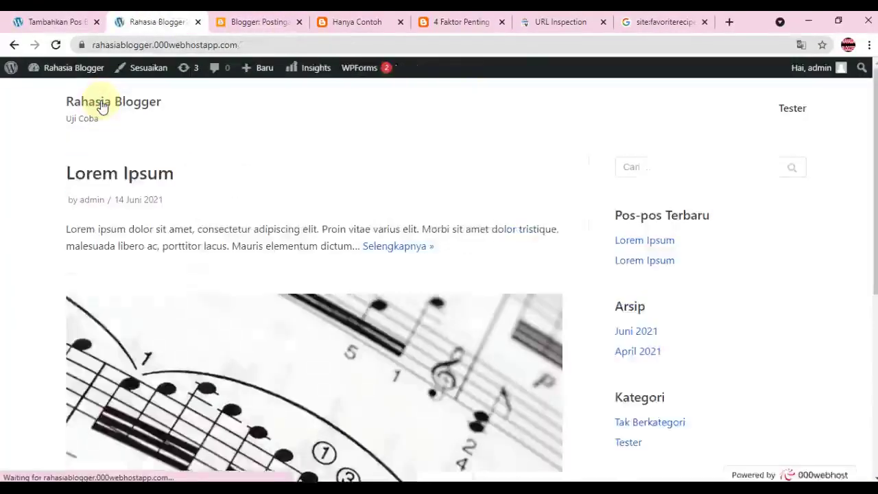
{"action": "scroll", "coordinate": [141, 155], "scroll_direction": "down", "scroll_amount": 5}
{"action": "scroll", "coordinate": [152, 195], "scroll_direction": "up", "scroll_amount": 3}
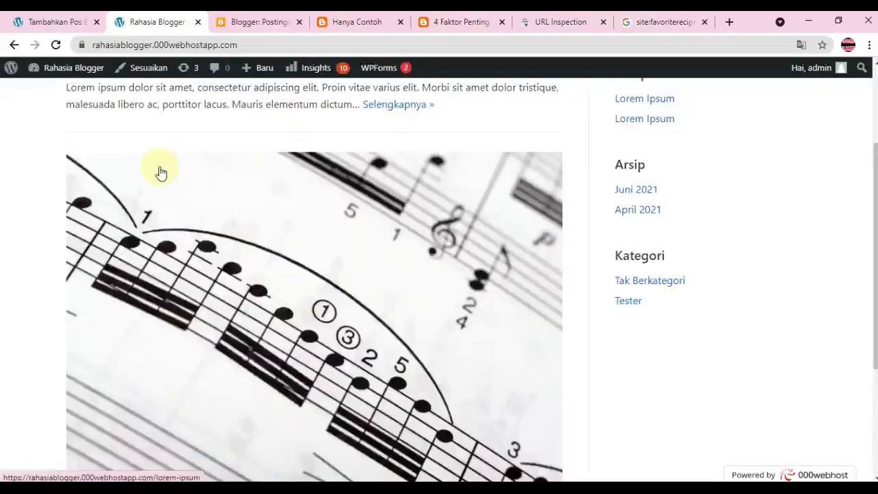
{"action": "scroll", "coordinate": [159, 175], "scroll_direction": "up", "scroll_amount": 2}
{"action": "scroll", "coordinate": [159, 168], "scroll_direction": "down", "scroll_amount": 5}
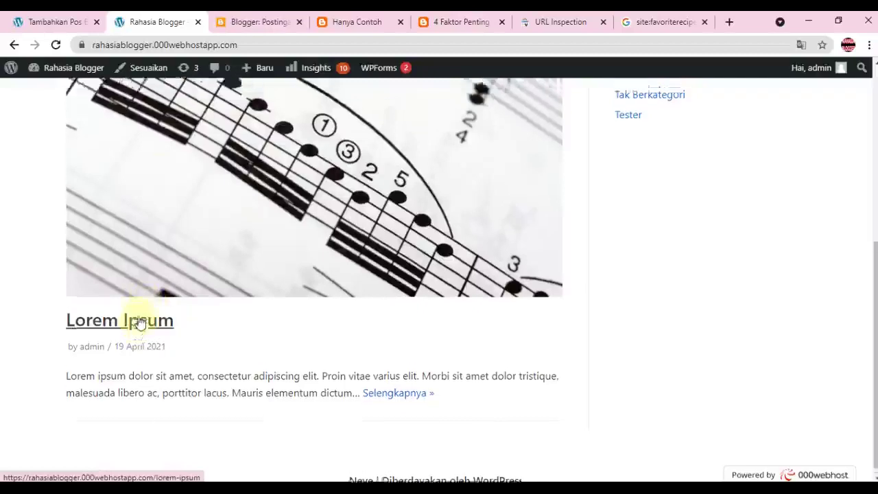
{"action": "scroll", "coordinate": [145, 301], "scroll_direction": "up", "scroll_amount": 5}
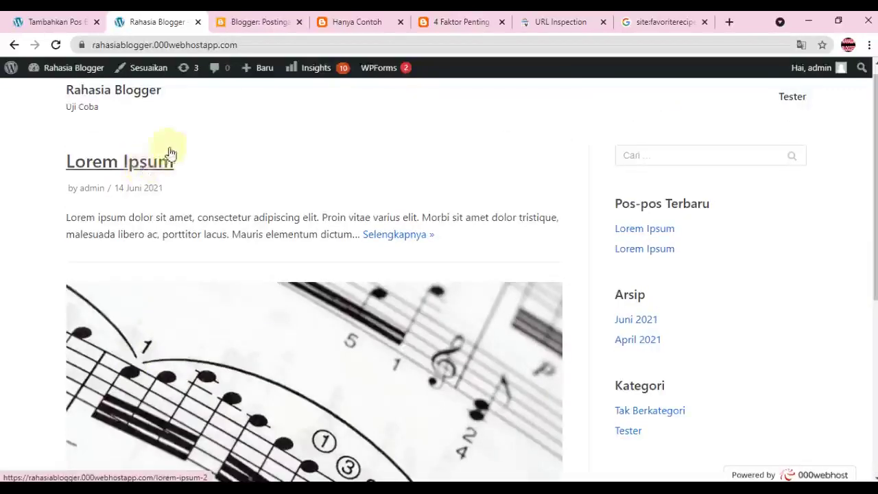
{"action": "scroll", "coordinate": [87, 439], "scroll_direction": "down", "scroll_amount": 5}
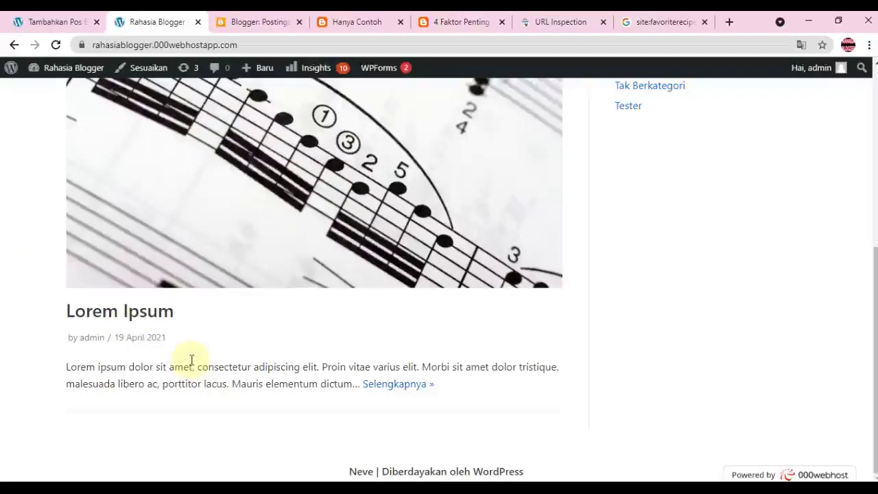
- Leave the post editor for the WordPress plugin installation page and search the plugin directory for "redirection"
{"action": "left_click", "coordinate": [24, 15]}
{"action": "left_click", "coordinate": [7, 91]}
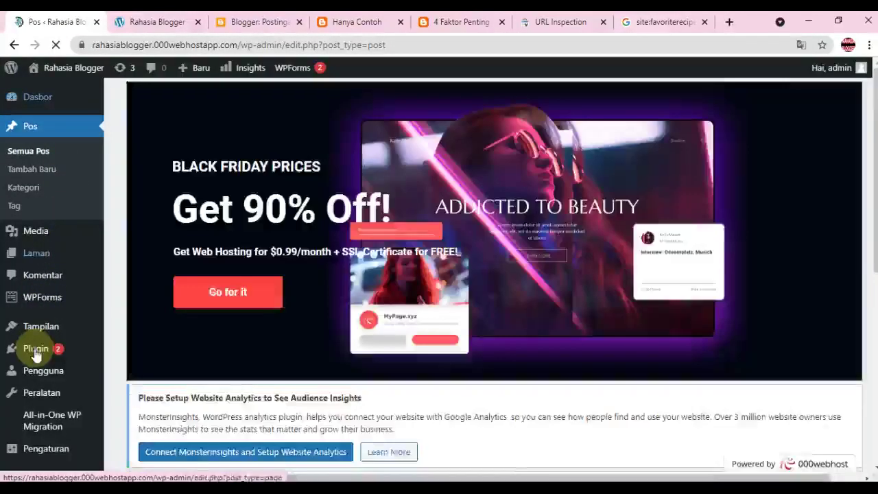
{"action": "left_click", "coordinate": [35, 350]}
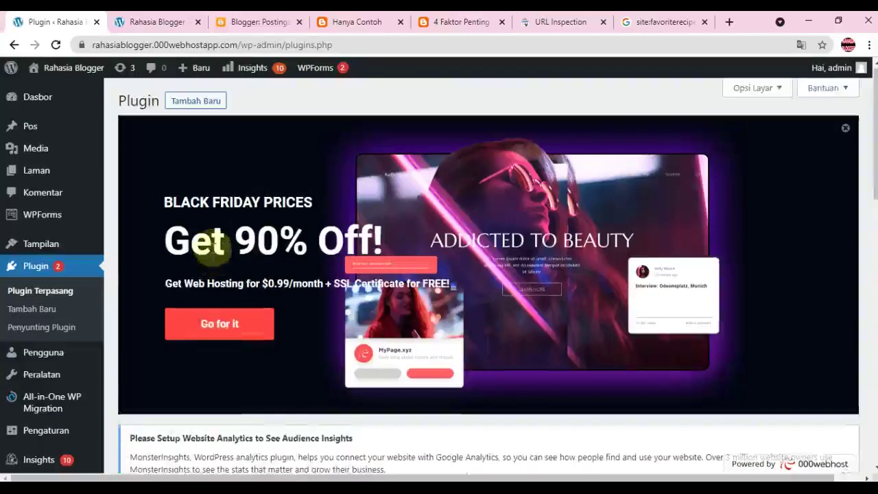
{"action": "left_click", "coordinate": [206, 101]}
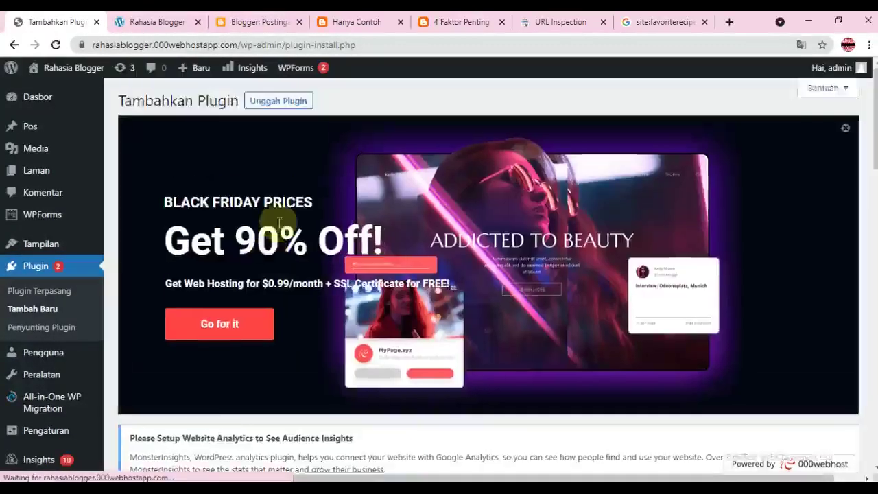
{"action": "scroll", "coordinate": [281, 225], "scroll_direction": "down", "scroll_amount": 1}
{"action": "scroll", "coordinate": [281, 225], "scroll_direction": "down", "scroll_amount": 3}
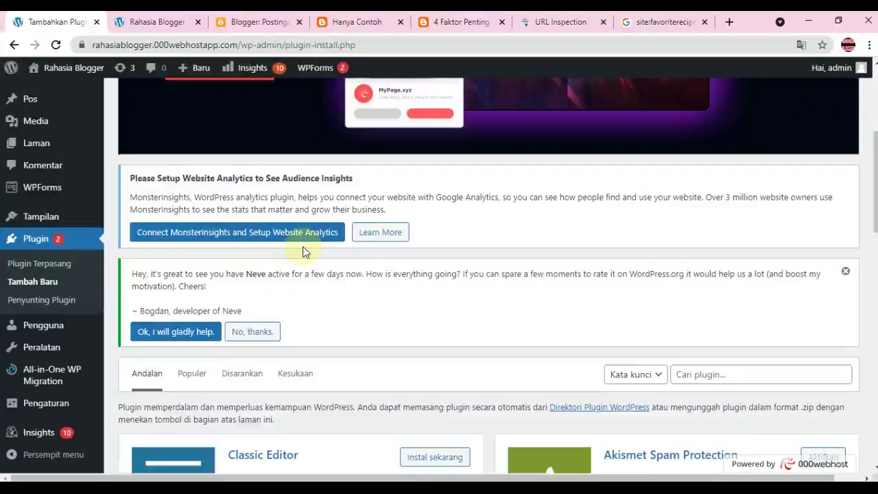
{"action": "left_click", "coordinate": [688, 371]}
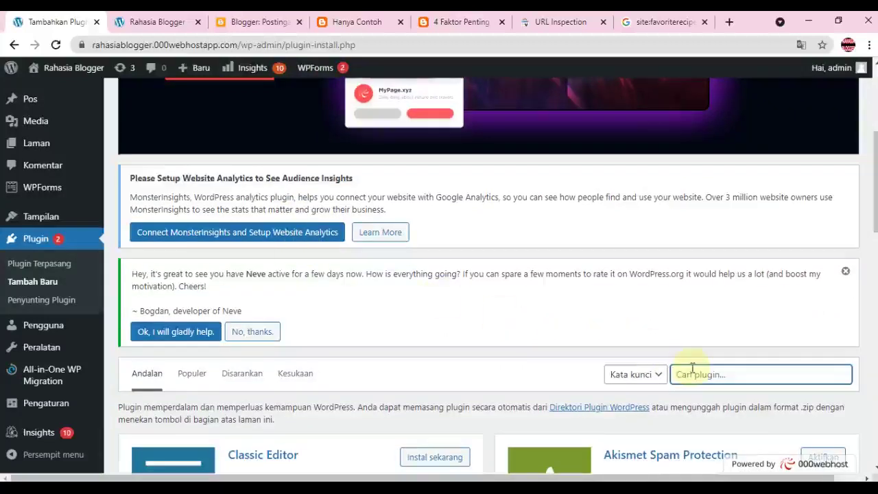
{"action": "type", "text": "redirection"}
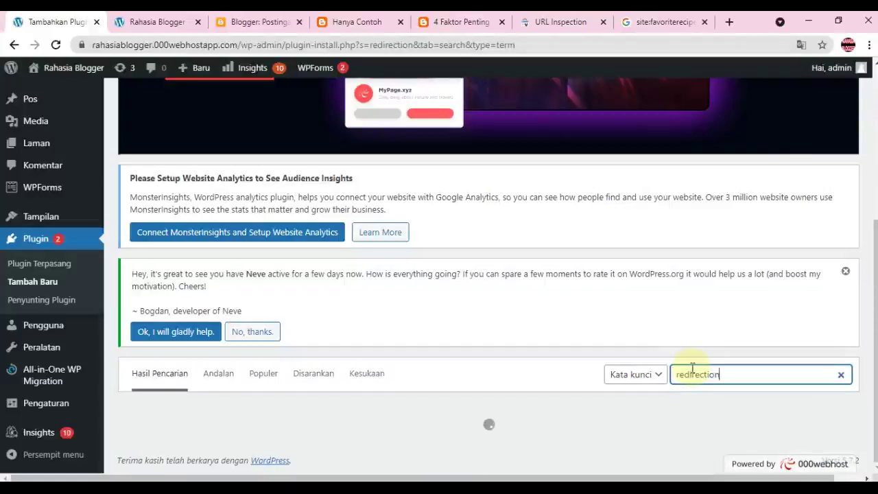
- Install and activate the Redirection plugin by John Godley
{"action": "scroll", "coordinate": [486, 306], "scroll_direction": "down", "scroll_amount": 3}
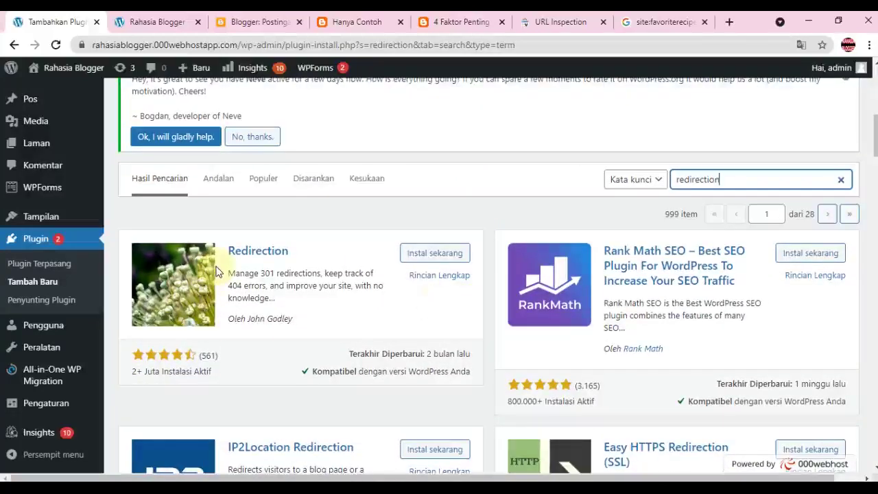
{"action": "left_click", "coordinate": [437, 253]}
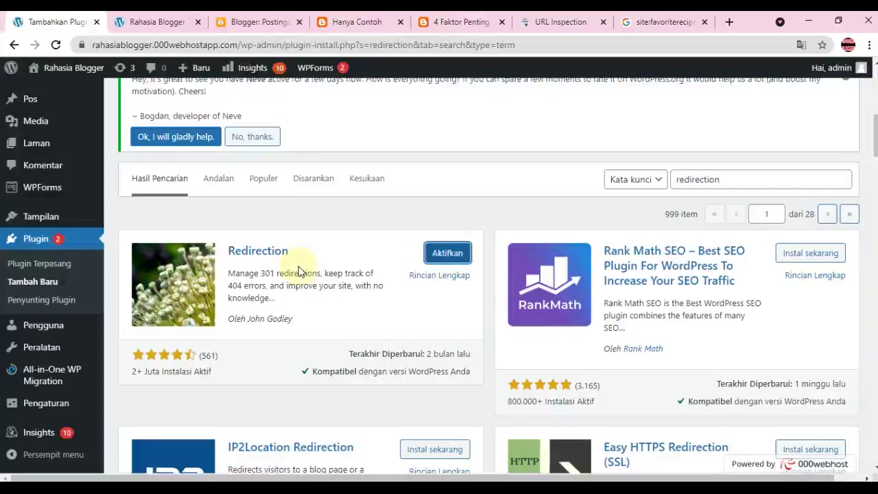
{"action": "left_click", "coordinate": [446, 253]}
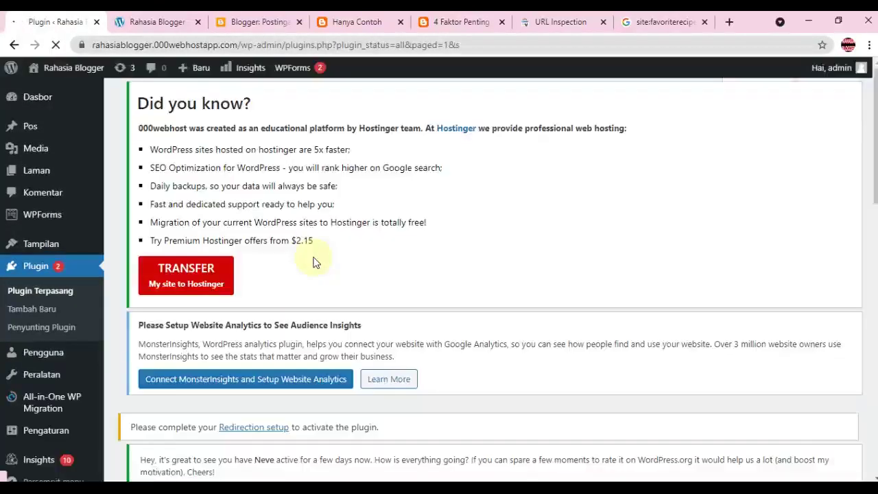
- Open the Redirection plugin's settings and complete its setup wizard, leaving permalink monitoring and redirect logging unchecked
{"action": "scroll", "coordinate": [322, 254], "scroll_direction": "down", "scroll_amount": 5}
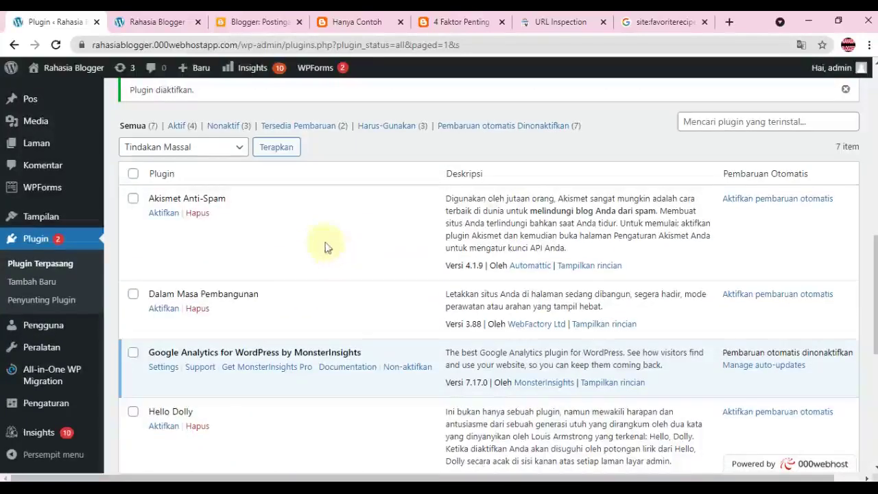
{"action": "scroll", "coordinate": [206, 259], "scroll_direction": "down", "scroll_amount": 7}
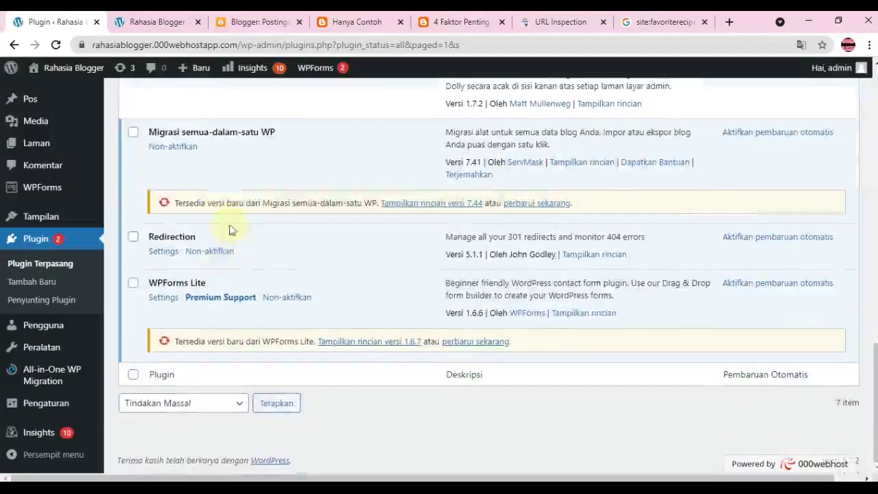
{"action": "left_click", "coordinate": [163, 252]}
{"action": "scroll", "coordinate": [404, 223], "scroll_direction": "down", "scroll_amount": 5}
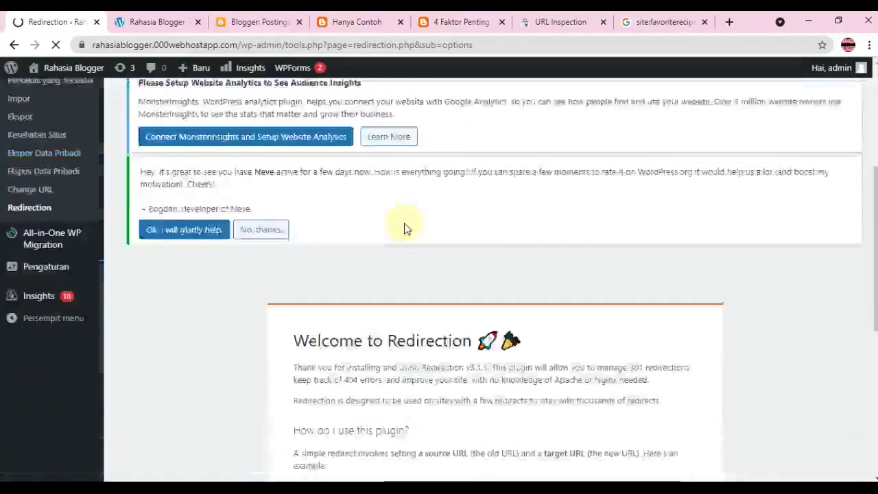
{"action": "scroll", "coordinate": [404, 224], "scroll_direction": "down", "scroll_amount": 6}
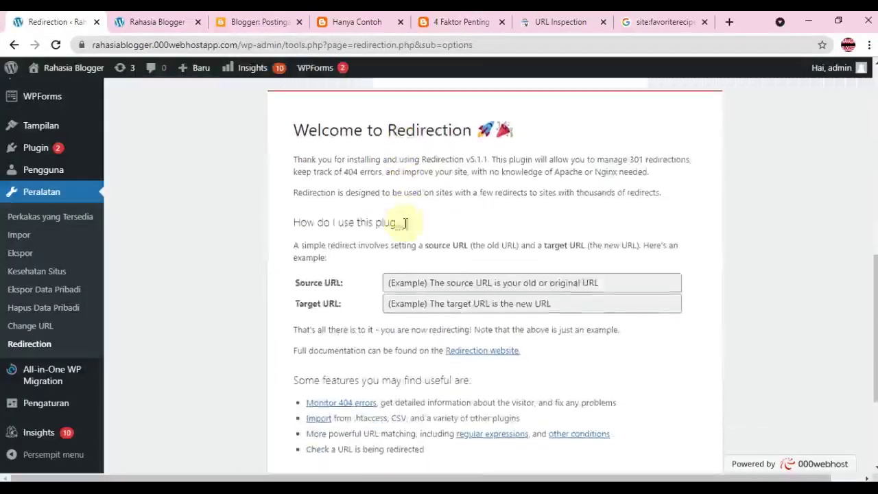
{"action": "left_click", "coordinate": [319, 432]}
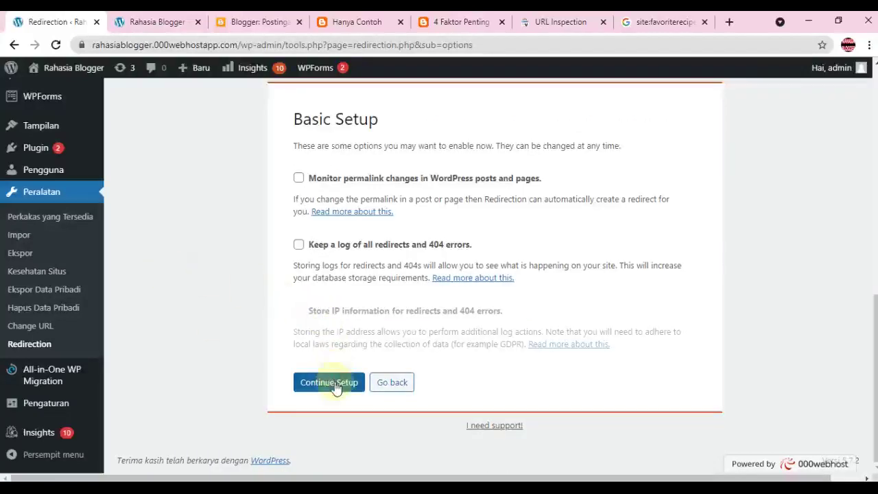
{"action": "left_click", "coordinate": [329, 383]}
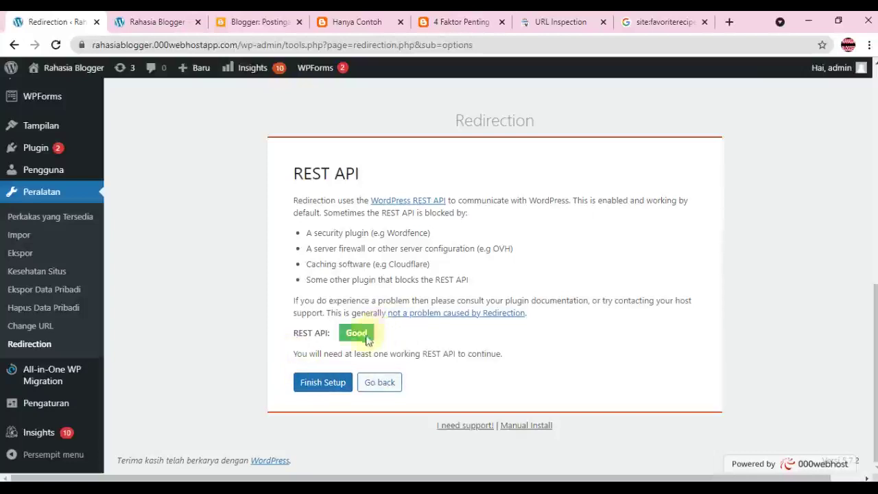
{"action": "left_click", "coordinate": [323, 381]}
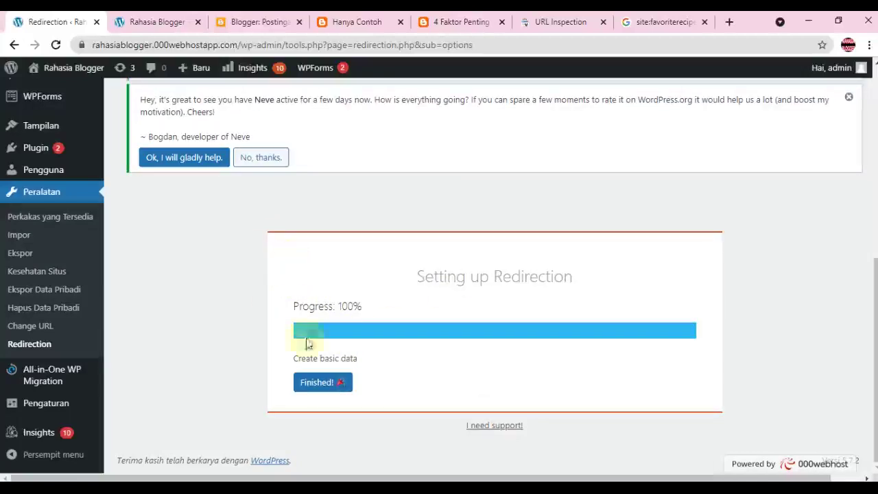
{"action": "left_click", "coordinate": [315, 386]}
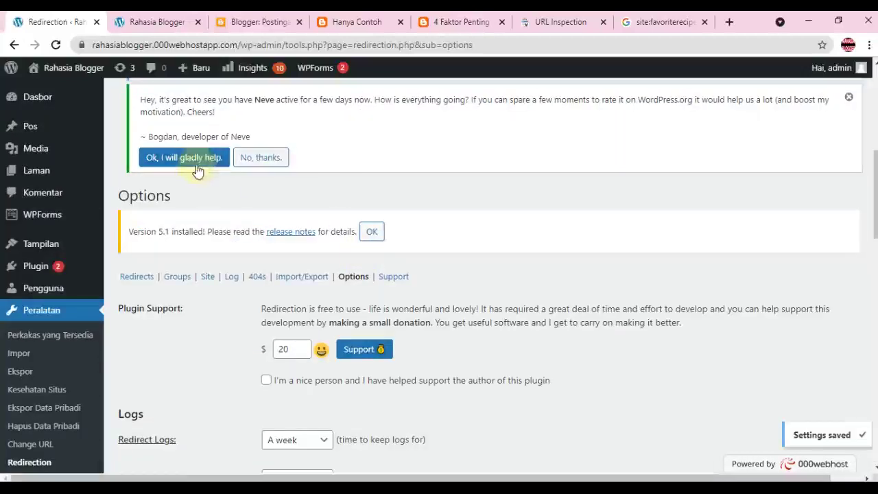
- Go to Redirection's redirect list, dismiss the version 5.1 notice and open the form for adding a new redirect
{"action": "scroll", "coordinate": [51, 196], "scroll_direction": "down", "scroll_amount": 3}
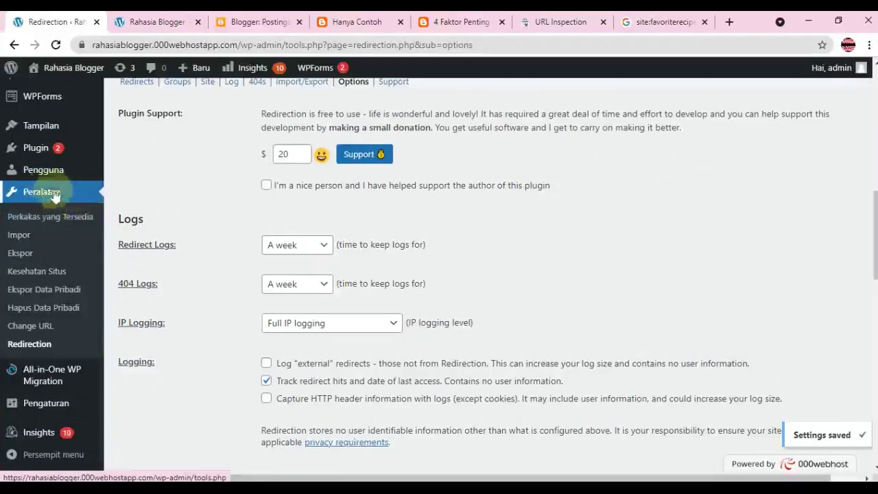
{"action": "left_click", "coordinate": [27, 347]}
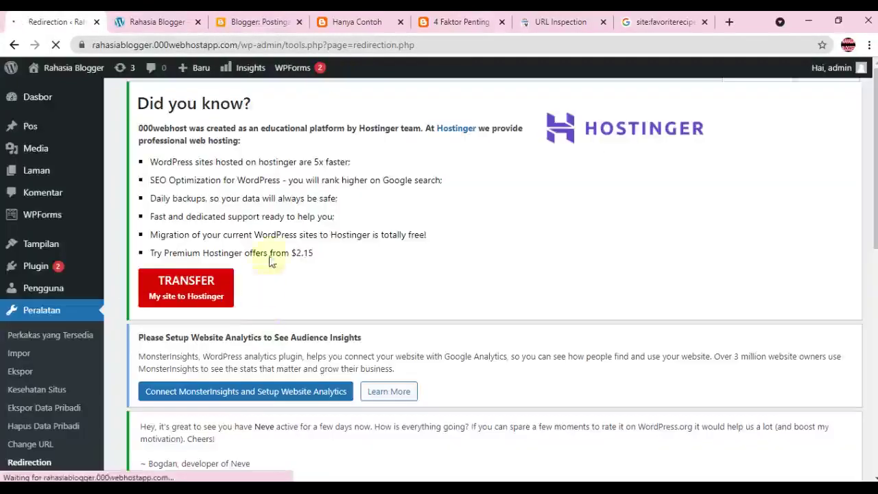
{"action": "scroll", "coordinate": [271, 253], "scroll_direction": "down", "scroll_amount": 2}
{"action": "scroll", "coordinate": [271, 254], "scroll_direction": "down", "scroll_amount": 2}
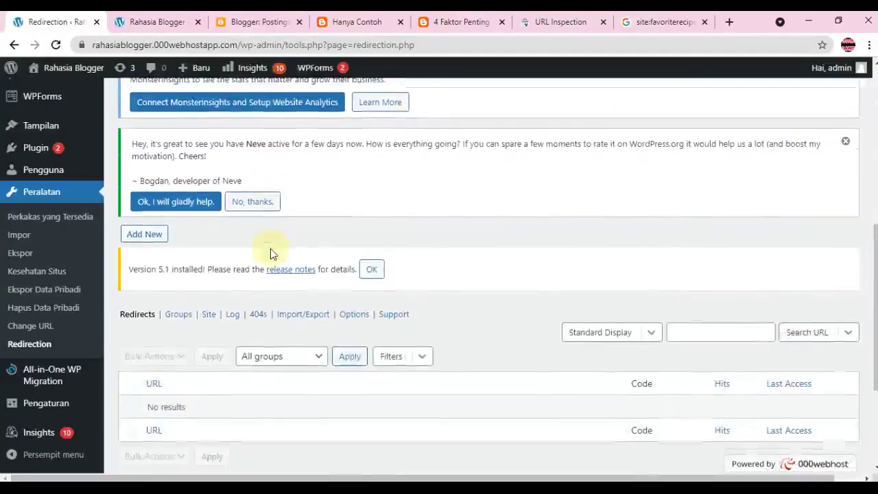
{"action": "scroll", "coordinate": [270, 254], "scroll_direction": "down", "scroll_amount": 2}
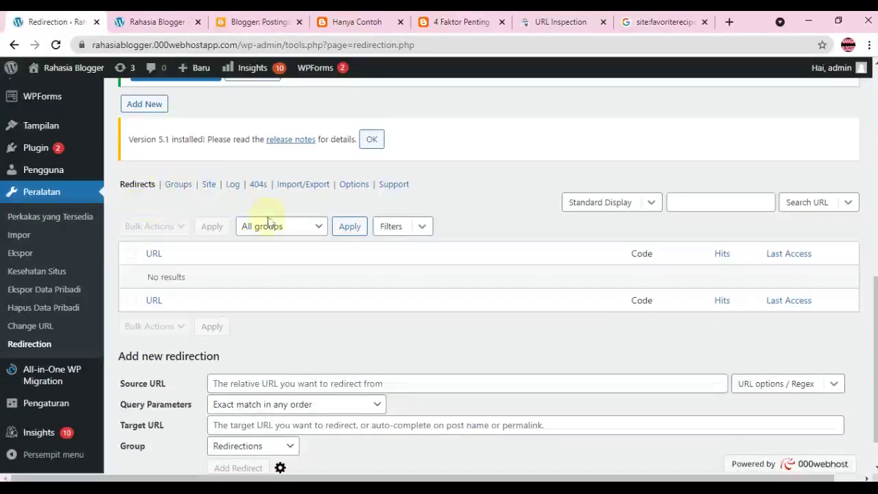
{"action": "left_click", "coordinate": [371, 140]}
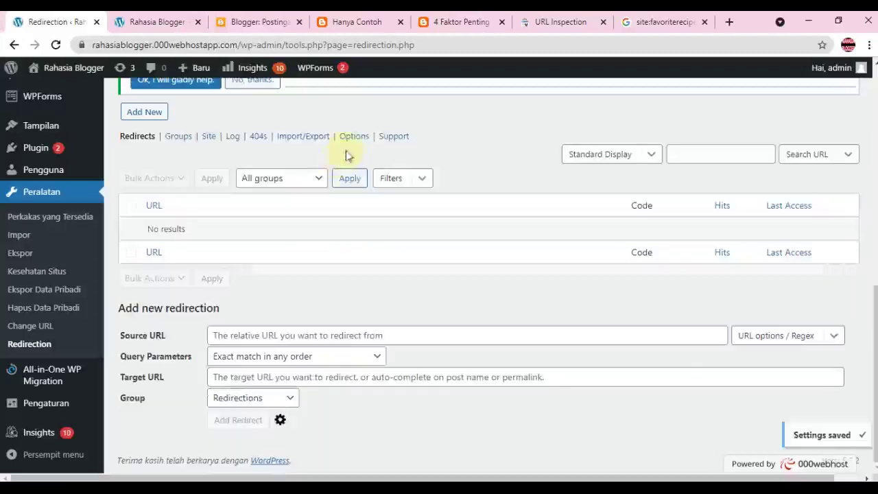
{"action": "left_click", "coordinate": [139, 116]}
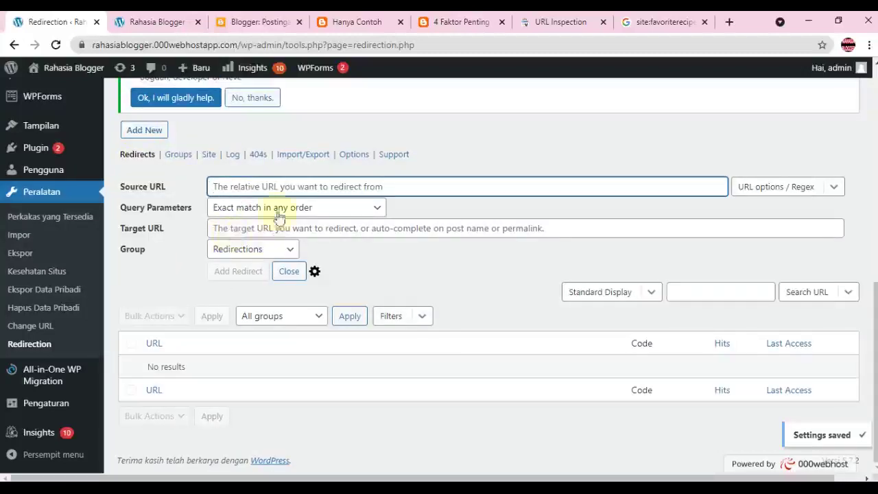
{"action": "left_click", "coordinate": [296, 487]}
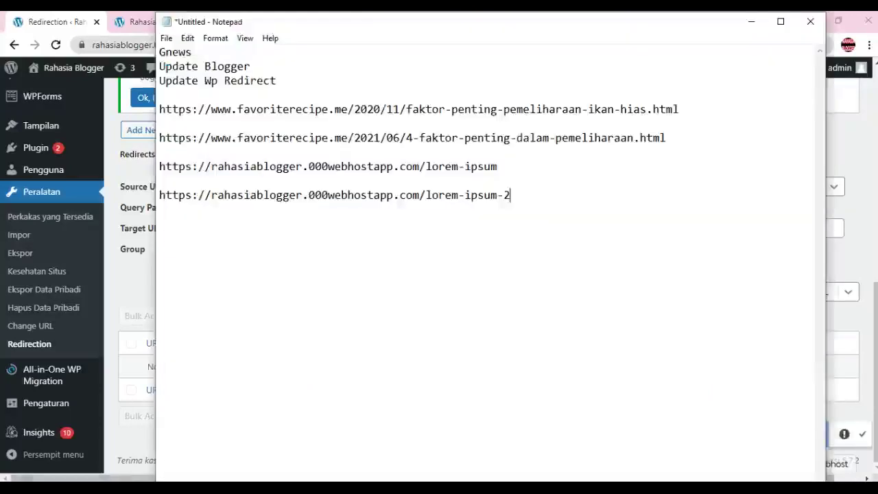
{"action": "left_click_drag", "start_coordinate": [513, 167], "coordinate": [147, 176]}
{"action": "key", "text": "ctrl+c"}
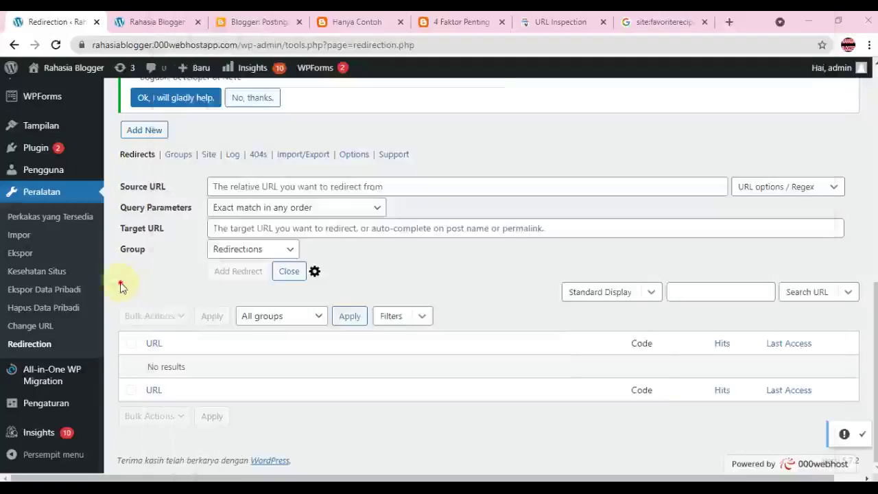
{"action": "left_click", "coordinate": [148, 228]}
{"action": "left_click", "coordinate": [252, 189]}
{"action": "key", "text": "ctrl+v"}
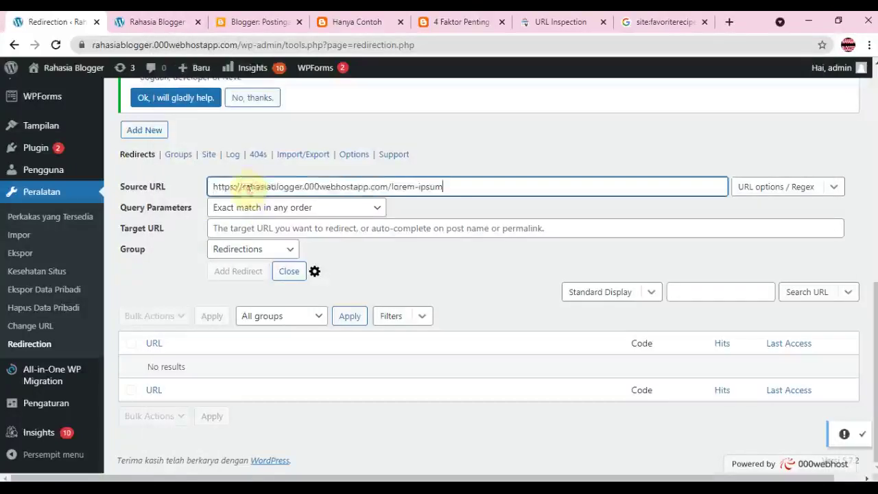
{"action": "left_click", "coordinate": [286, 484]}
{"action": "left_click_drag", "start_coordinate": [521, 196], "coordinate": [144, 200]}
{"action": "key", "text": "ctrl+c"}
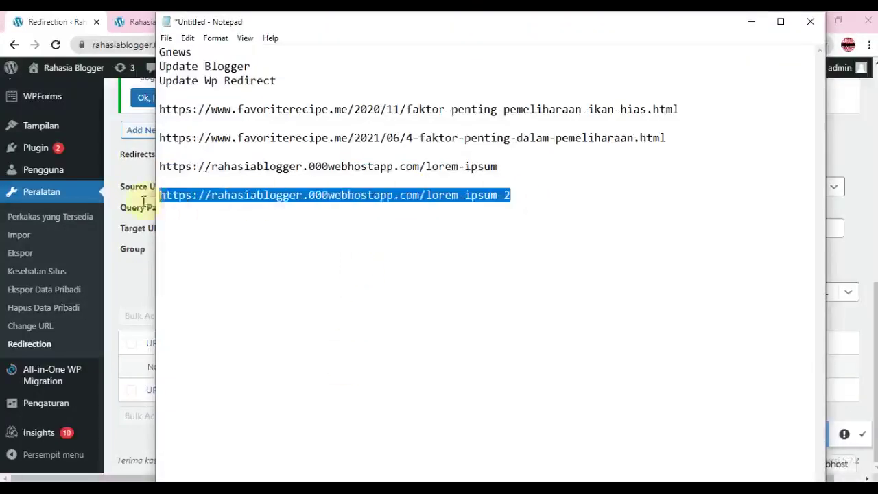
{"action": "left_click", "coordinate": [144, 299]}
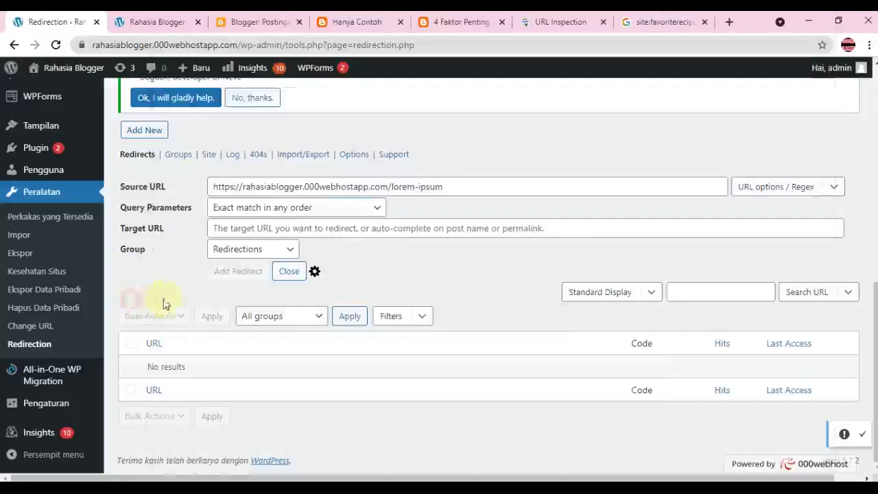
{"action": "left_click", "coordinate": [266, 230]}
{"action": "key", "text": "ctrl+v"}
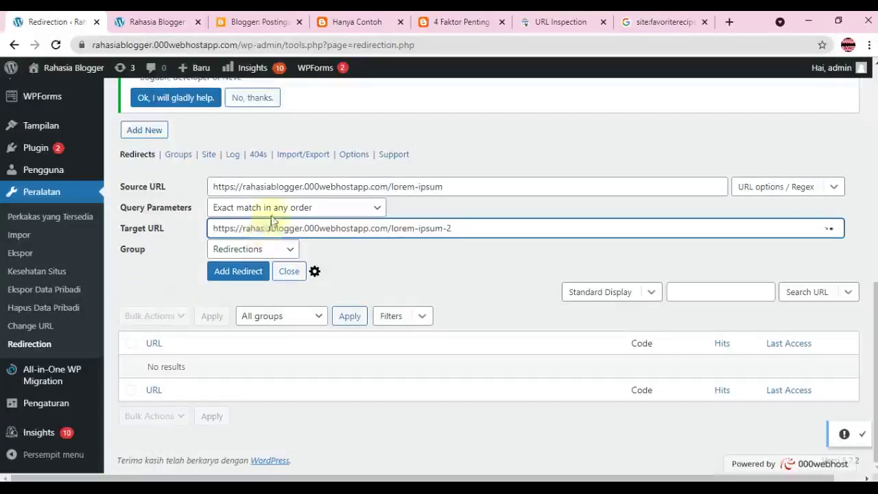
{"action": "left_click", "coordinate": [235, 270]}
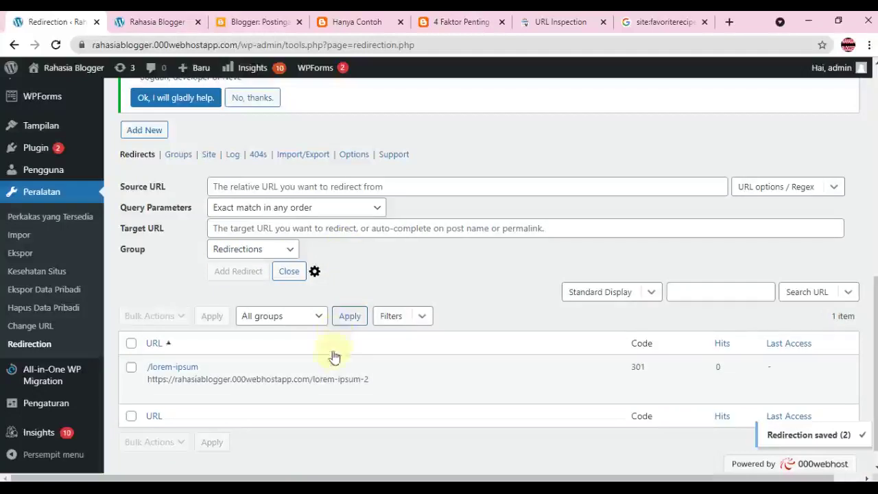
- Run Redirection's redirect check on the /lorem-ipsum entry and close the result
{"action": "left_click", "coordinate": [281, 394]}
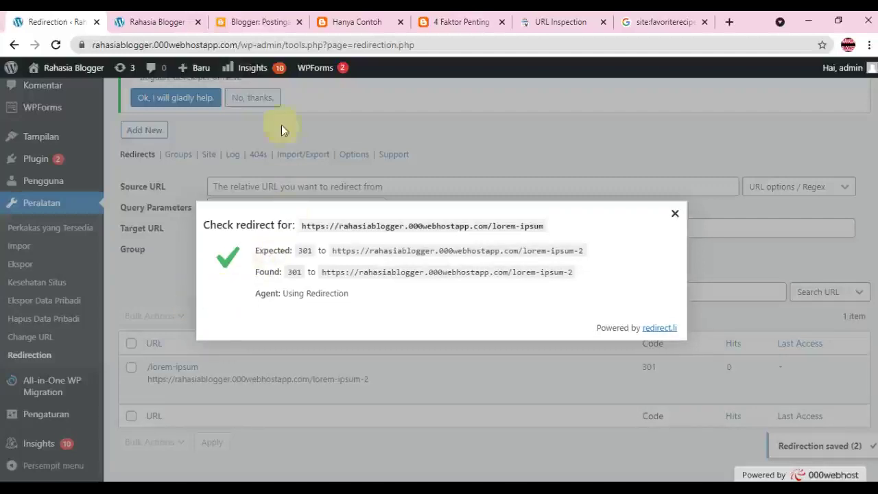
{"action": "left_click", "coordinate": [674, 213]}
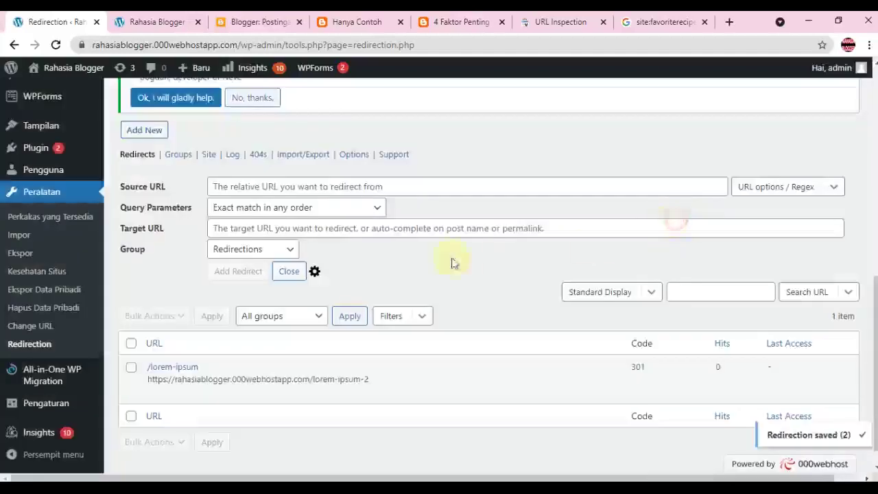
{"action": "scroll", "coordinate": [386, 260], "scroll_direction": "down", "scroll_amount": 1}
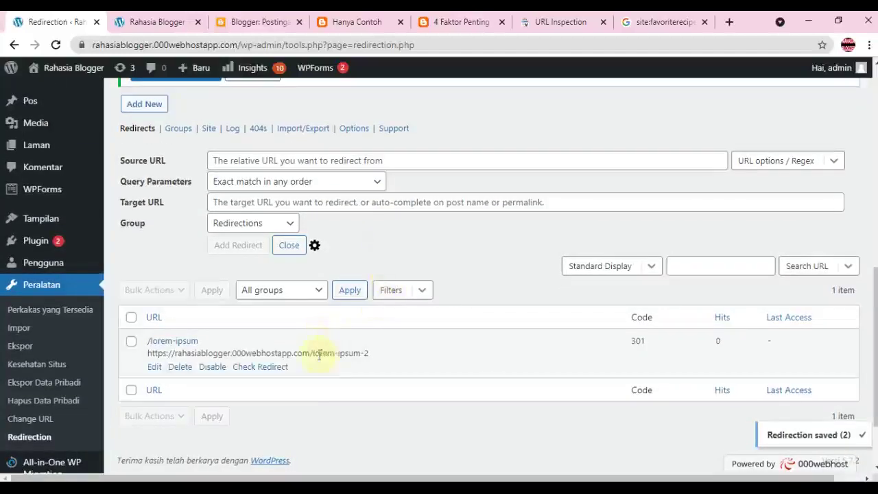
- Test the redirect on the live blog by opening the Lorem Ipsum post dated 19 April 2021 from the home page
{"action": "left_click", "coordinate": [123, 21]}
{"action": "scroll", "coordinate": [72, 146], "scroll_direction": "up", "scroll_amount": 10}
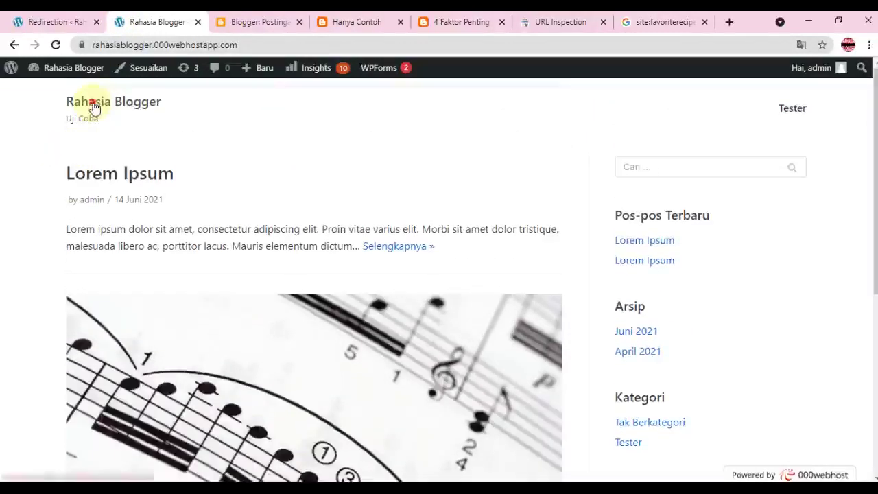
{"action": "left_click", "coordinate": [94, 107]}
{"action": "scroll", "coordinate": [98, 163], "scroll_direction": "down", "scroll_amount": 6}
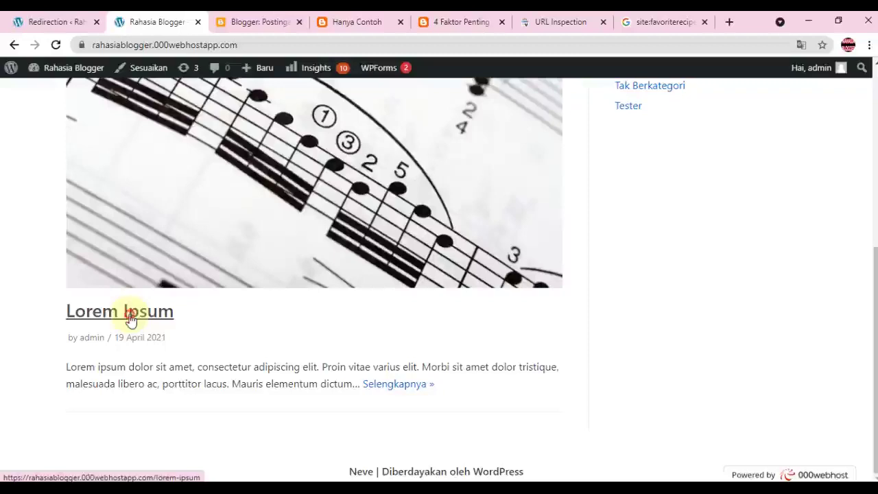
{"action": "left_click", "coordinate": [130, 321]}
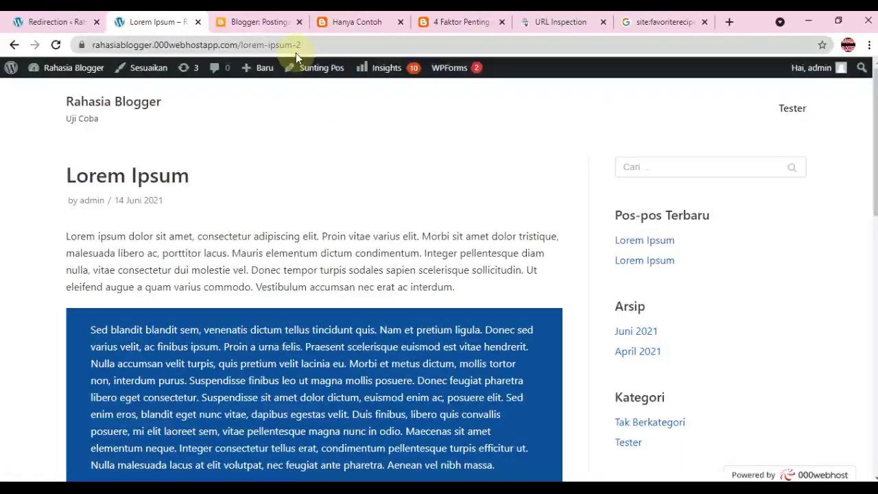
{"action": "left_click", "coordinate": [545, 17]}
{"action": "left_click", "coordinate": [156, 21]}
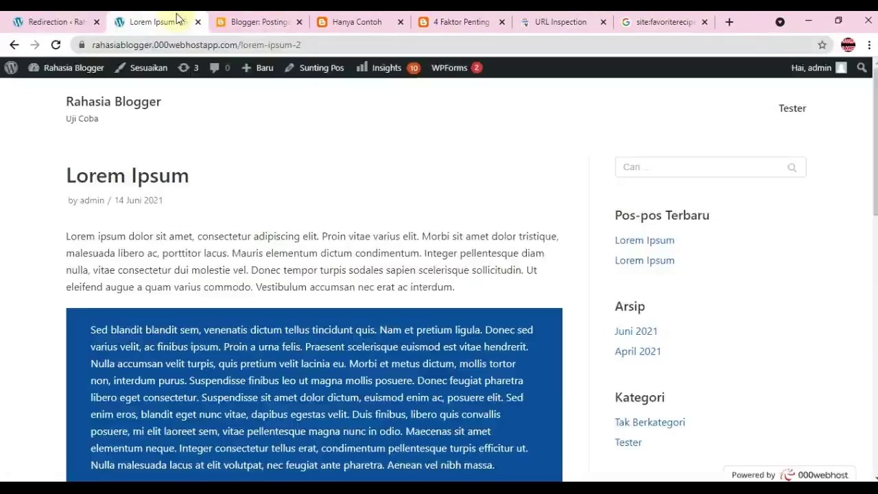
{"action": "scroll", "coordinate": [190, 198], "scroll_direction": "down", "scroll_amount": 4}
{"action": "scroll", "coordinate": [182, 197], "scroll_direction": "up", "scroll_amount": 4}
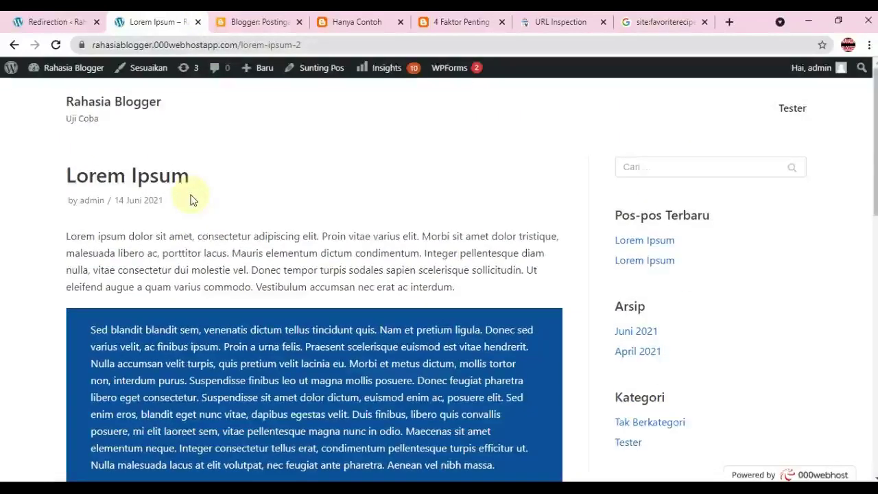